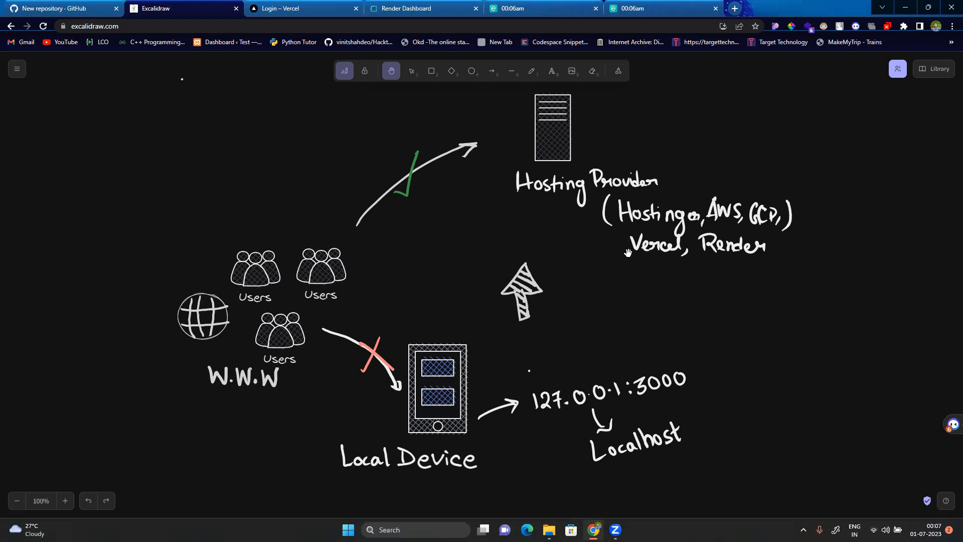
click(549, 529)
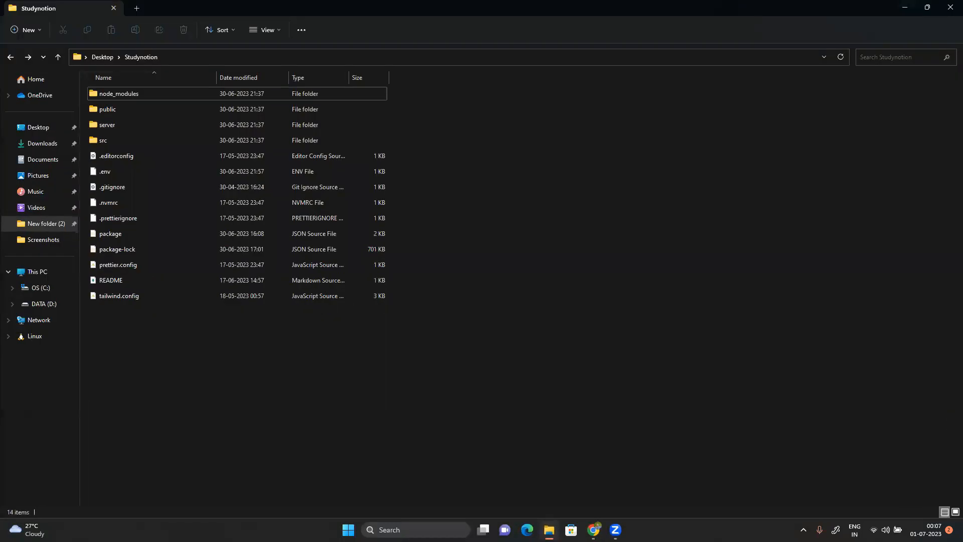
click(549, 530)
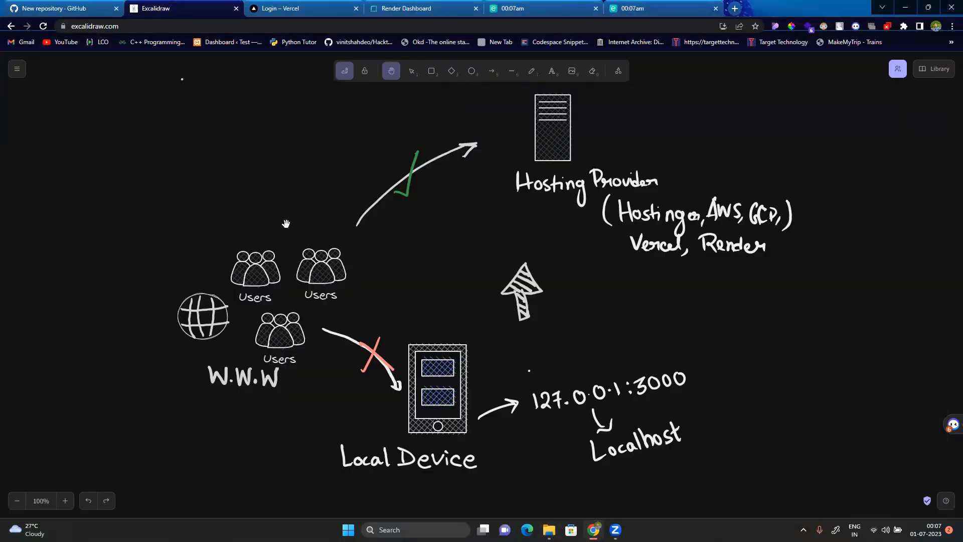
Switch to the new-repository page on GitHub and create a private repository named Studynotion-Hosting.
click(29, 9)
click(404, 186)
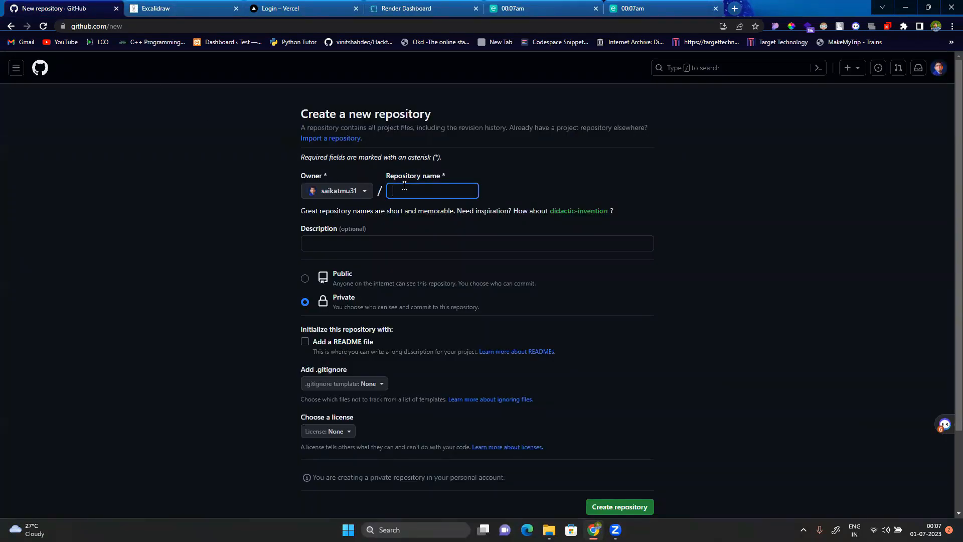
text(Studynotion-H)
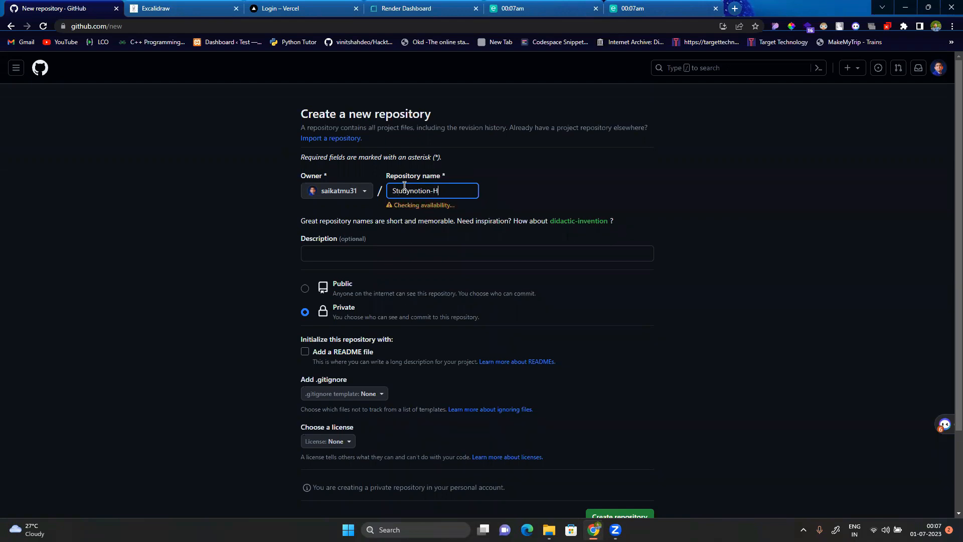
text(osting)
scroll(363, 308, down, 1)
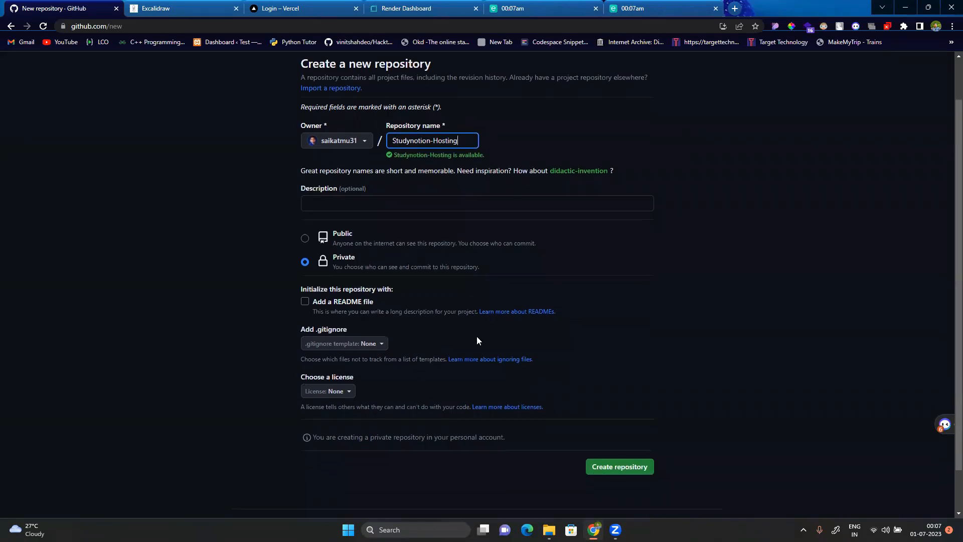
click(618, 466)
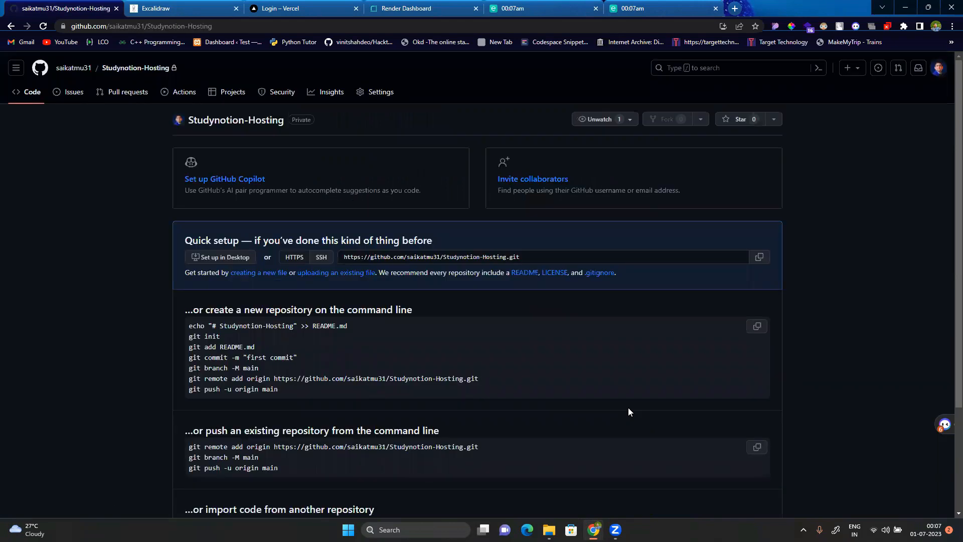
Switch to the Studynotion folder in File Explorer and open it in Visual Studio Code.
scroll(517, 360, down, 1)
mouse_move(549, 529)
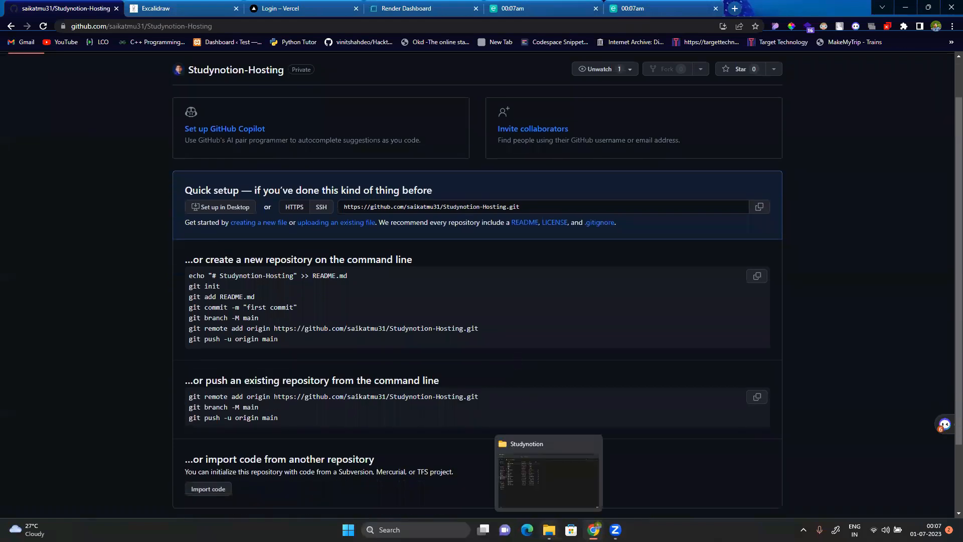
click(544, 483)
right_click(444, 357)
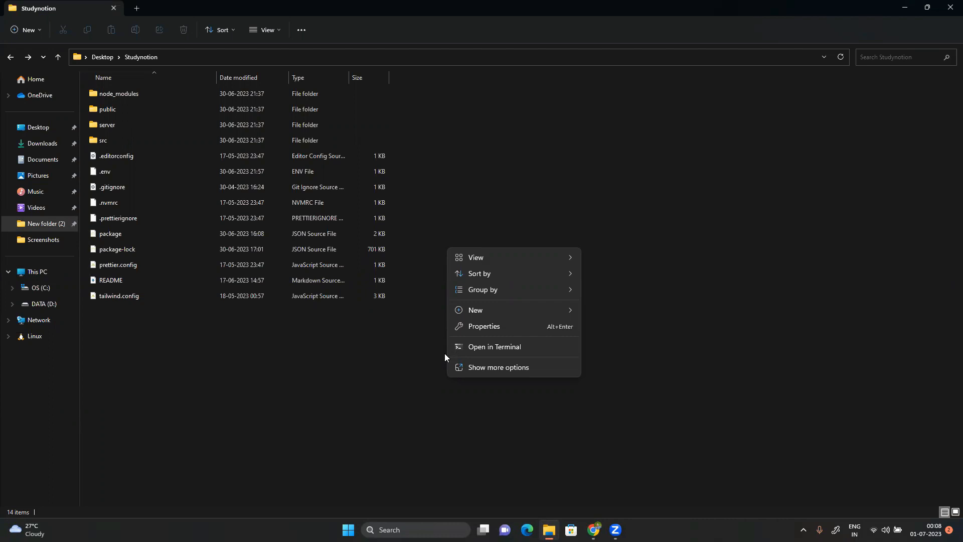
click(460, 365)
click(482, 312)
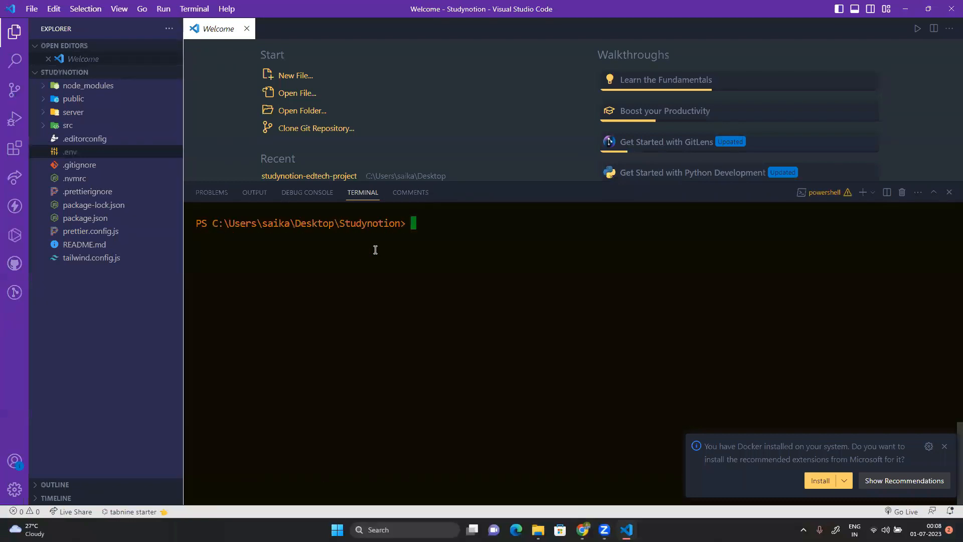
Initialize a Git repository in the Studynotion project with git init and stage all files with git add.
text(git )
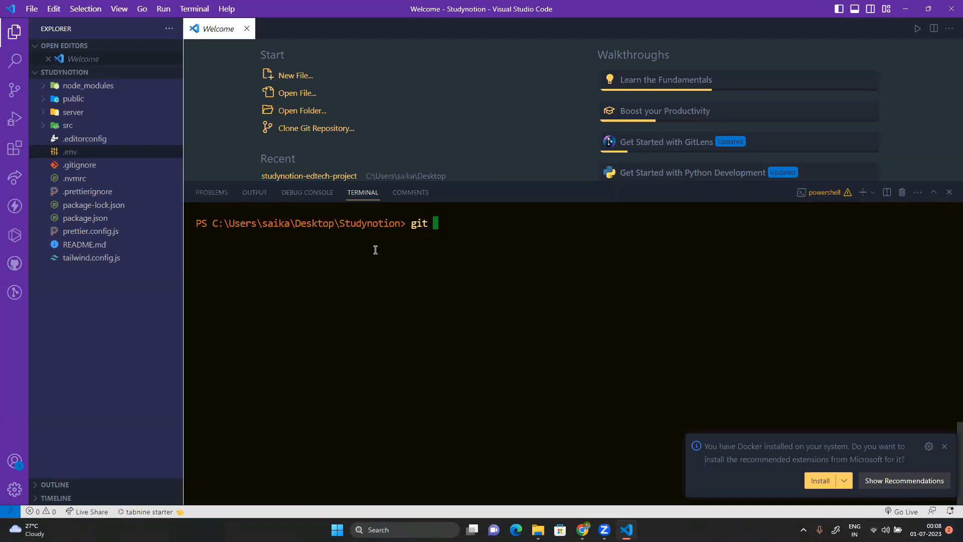
text(init)
click(945, 446)
key(Return)
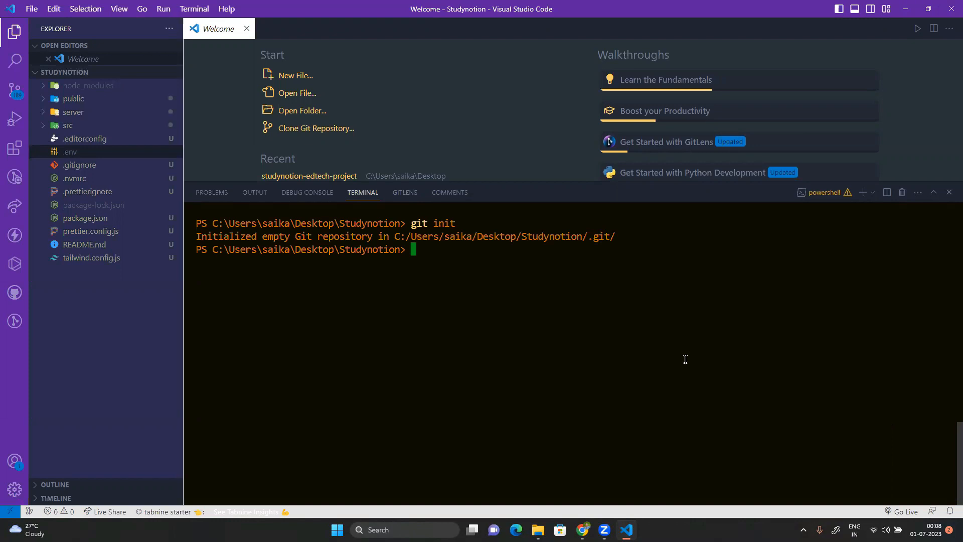
text(git add .)
key(Return)
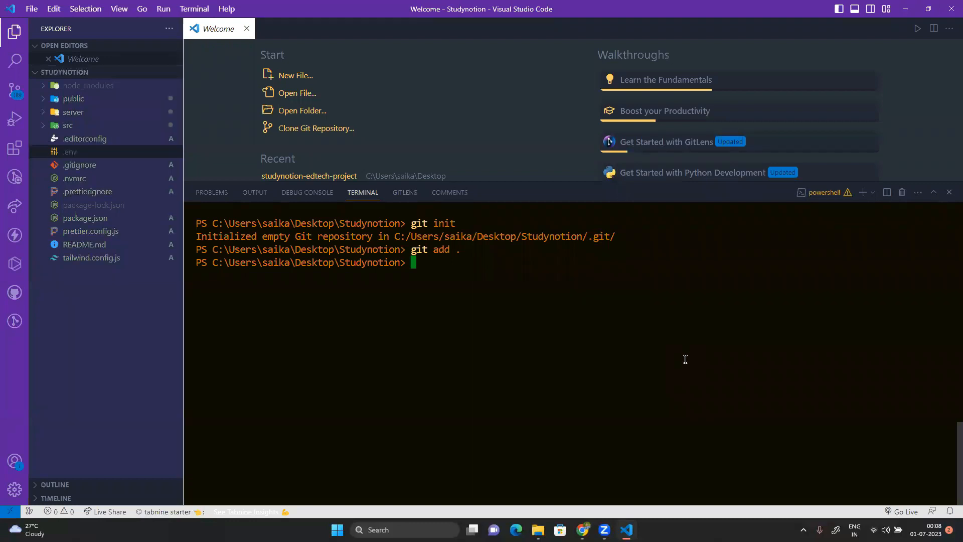
Commit the staged files with git commit -am "First Commit StudyNotion" and clear the terminal.
text(git commit -am "First)
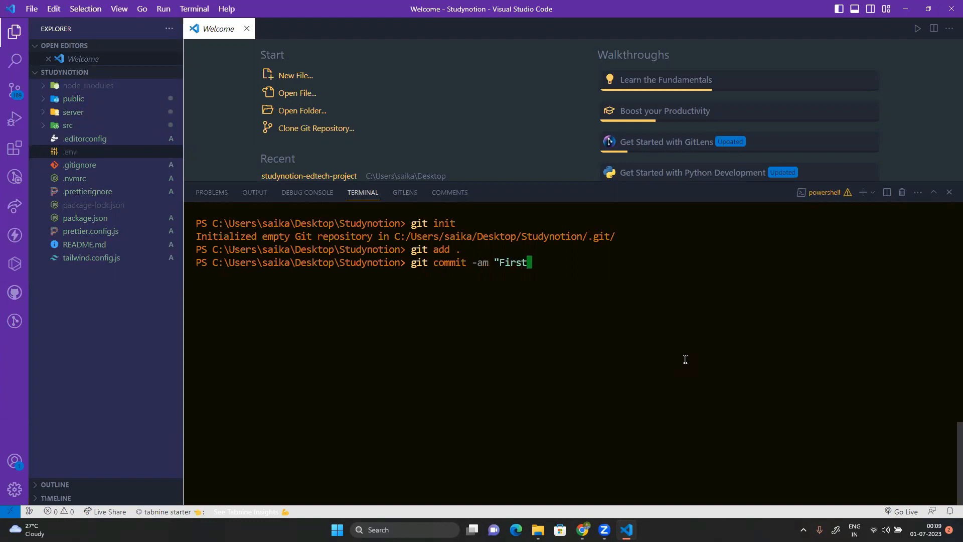
text( Commit)
text(StudyNotion")
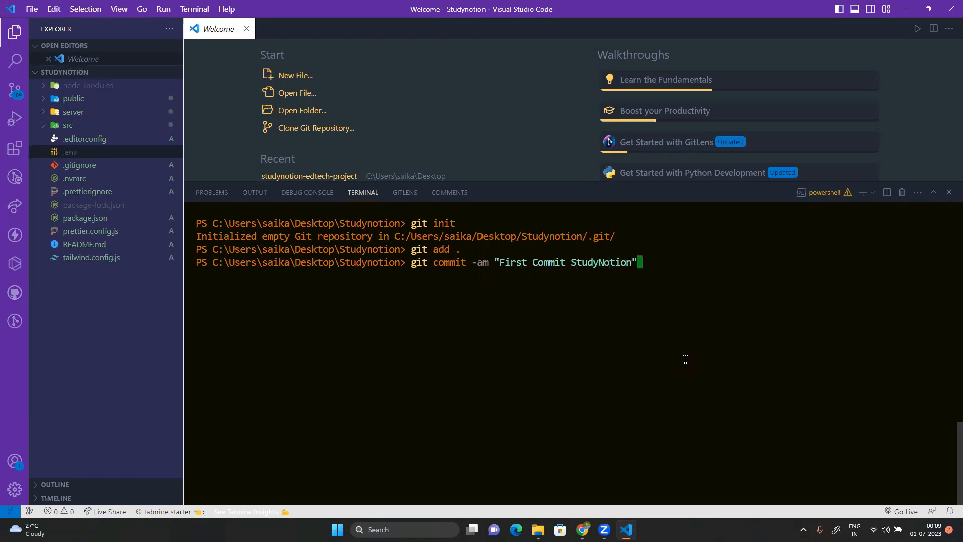
key(Return)
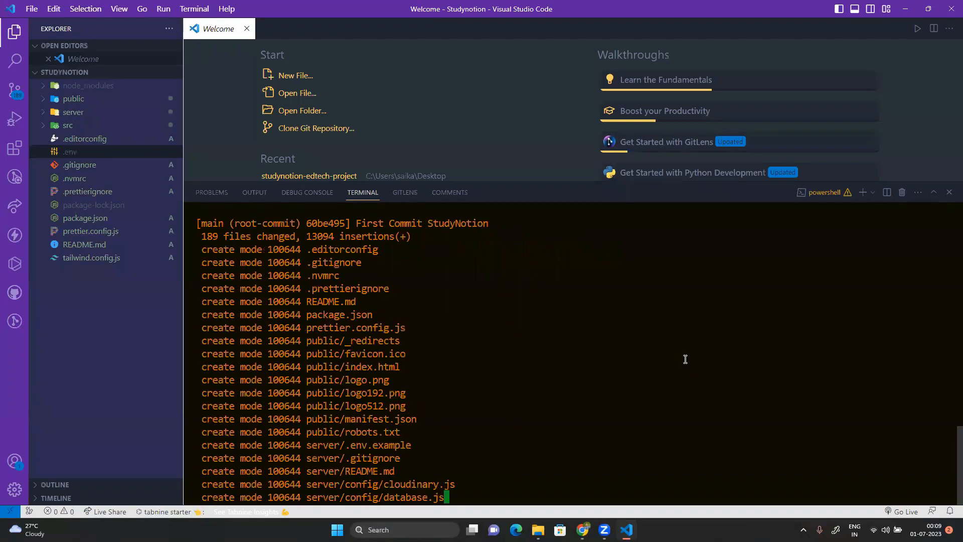
key(ctrl+l)
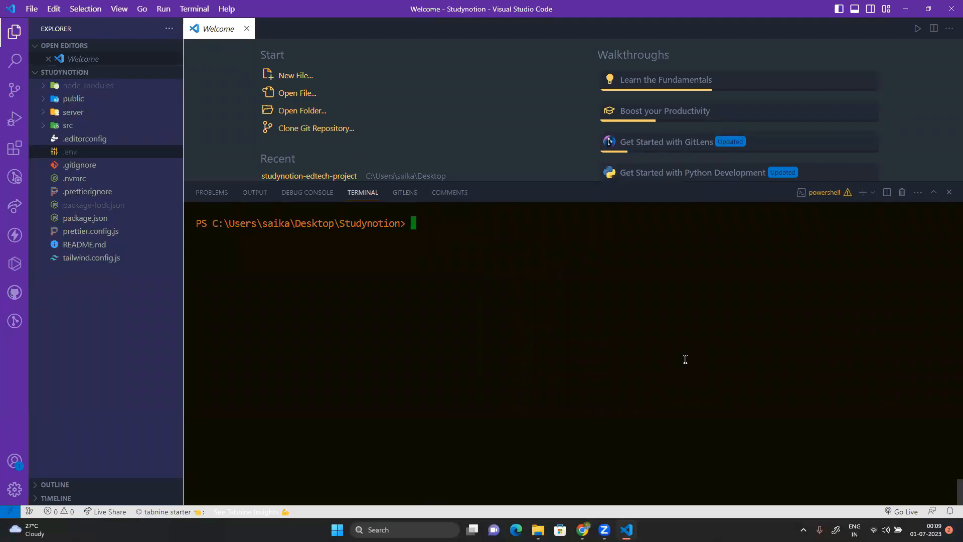
Copy the git branch -M main command from the GitHub setup instructions and run it in the Visual Studio Code terminal.
key(alt+Tab)
key(alt+Tab)
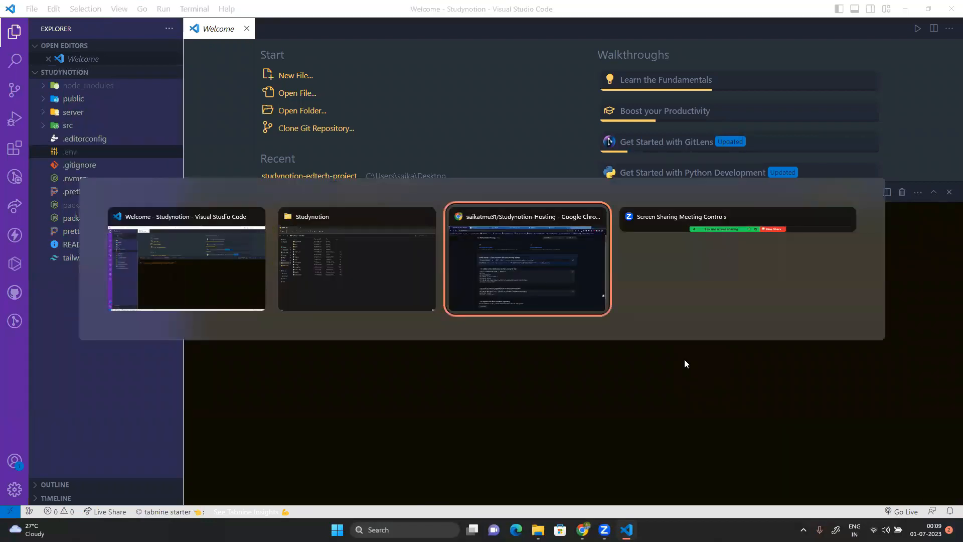
drag(302, 307, 186, 286)
drag(265, 316, 191, 317)
key(ctrl+c)
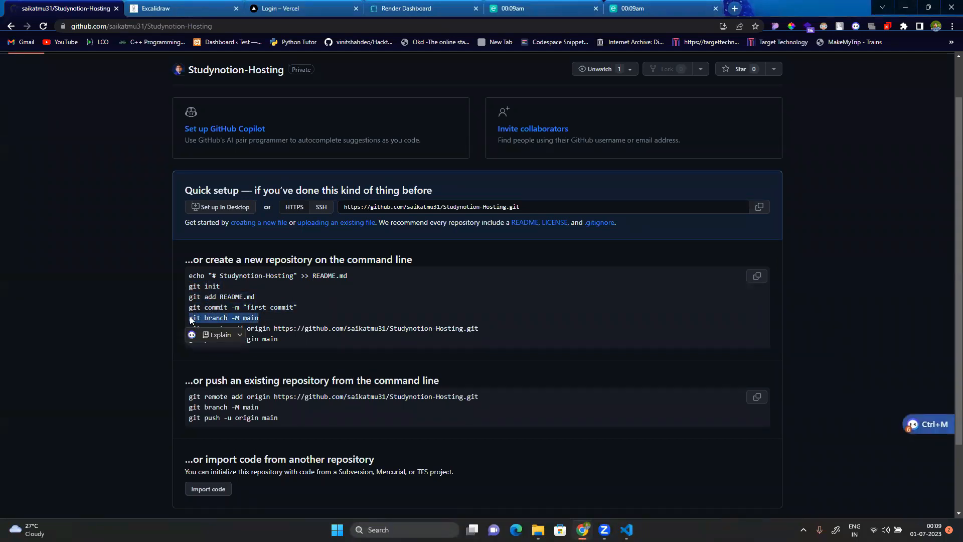
key(ctrl+s)
click(529, 321)
click(335, 301)
key(alt+Tab)
key(ctrl+v)
key(Return)
Copy GitHub's git remote add origin command for Studynotion-Hosting and run it in the Visual Studio Code terminal.
key(alt+Tab)
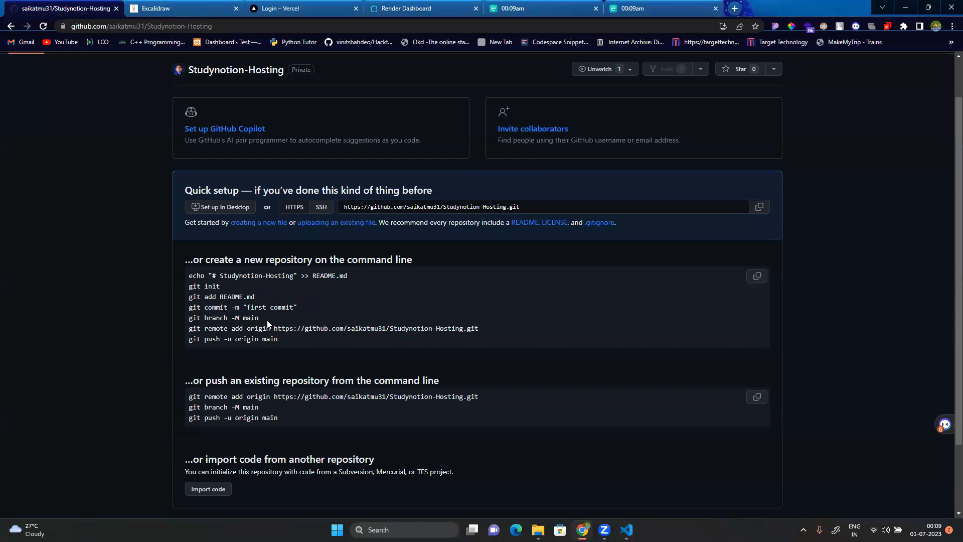
drag(208, 329, 482, 330)
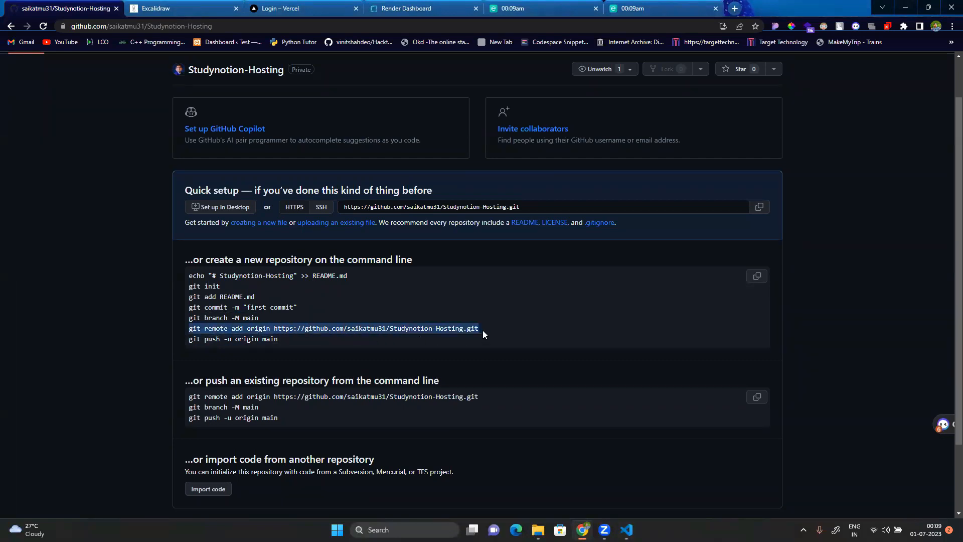
key(ctrl+c)
key(alt+Tab)
key(ctrl+v)
key(Return)
Copy the git push -u origin main command from GitHub and run it in the project terminal to upload the commit.
key(alt+Tab)
mouse_move(278, 339)
mouse_down()
mouse_move(193, 339)
mouse_move(277, 338)
mouse_up()
key(ctrl+c)
key(alt+Tab)
key(ctrl+v)
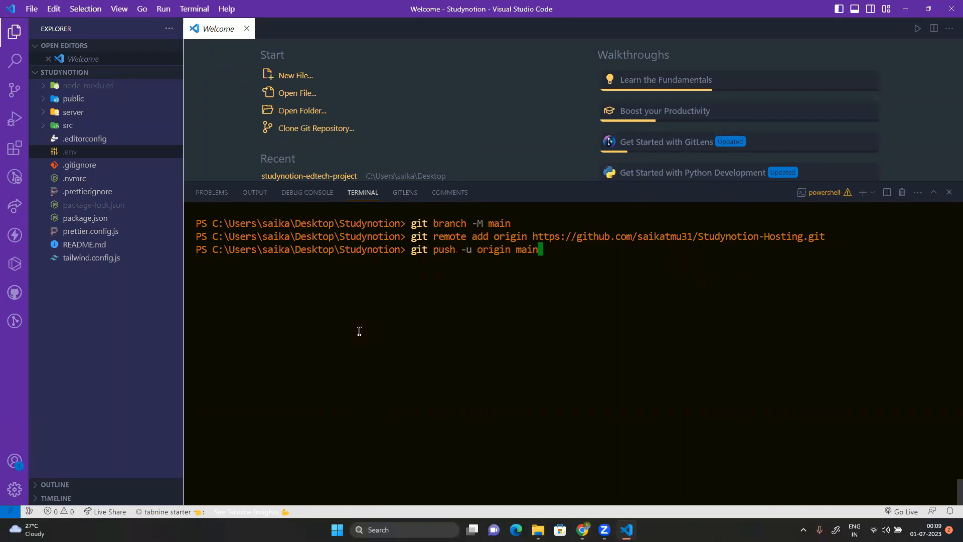
key(Return)
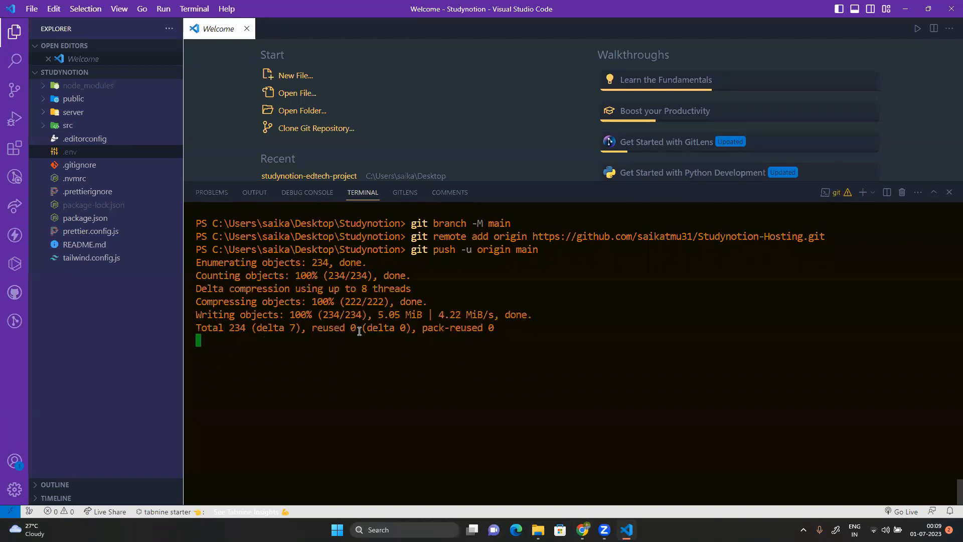
Switch to Chrome and reload the Studynotion-Hosting repository page to check the pushed files.
mouse_move(582, 528)
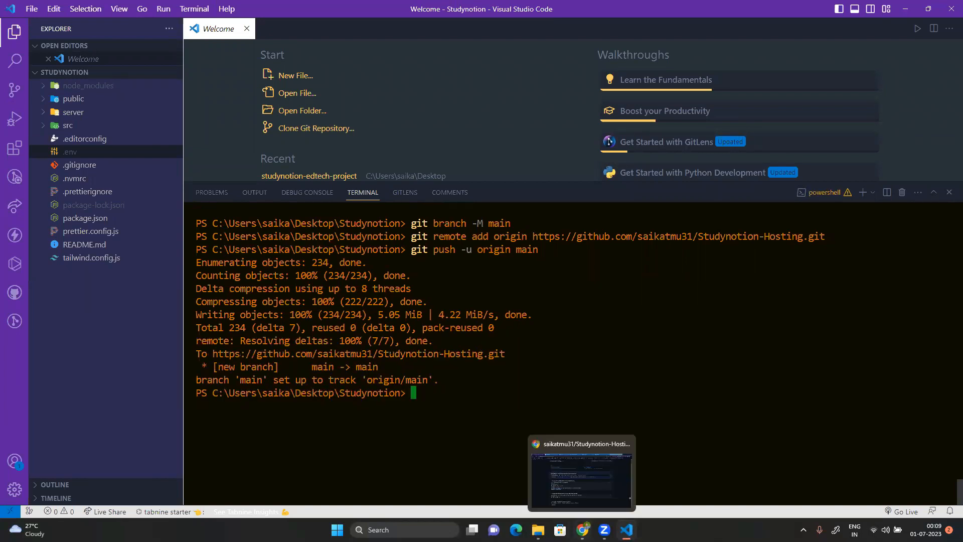
click(572, 494)
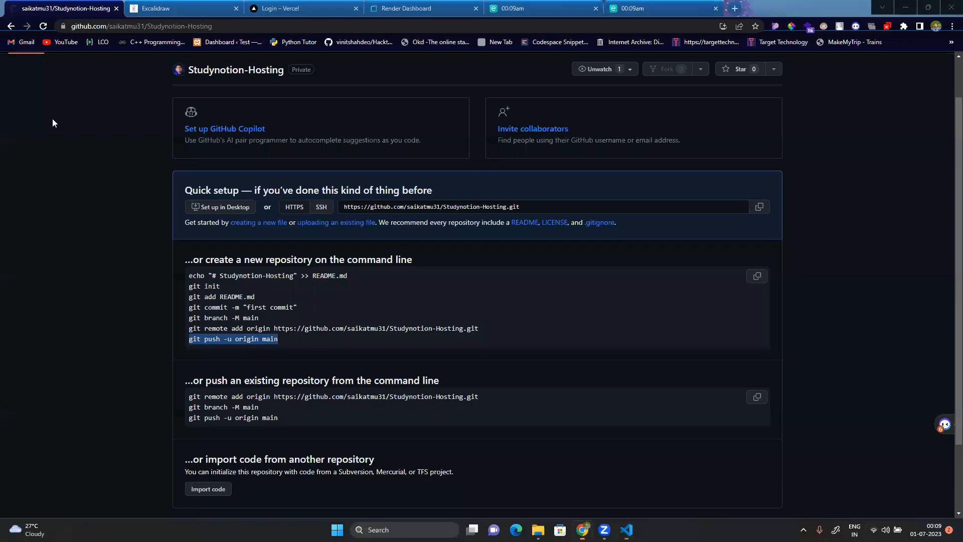
click(44, 27)
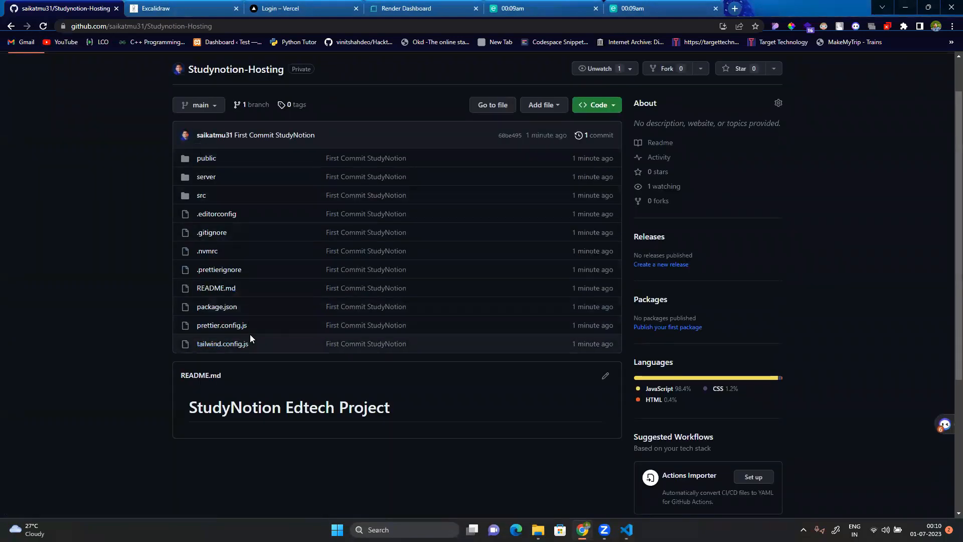
Compare the project files in Visual Studio Code, including .env and the server folder, with those in the GitHub repository.
click(627, 530)
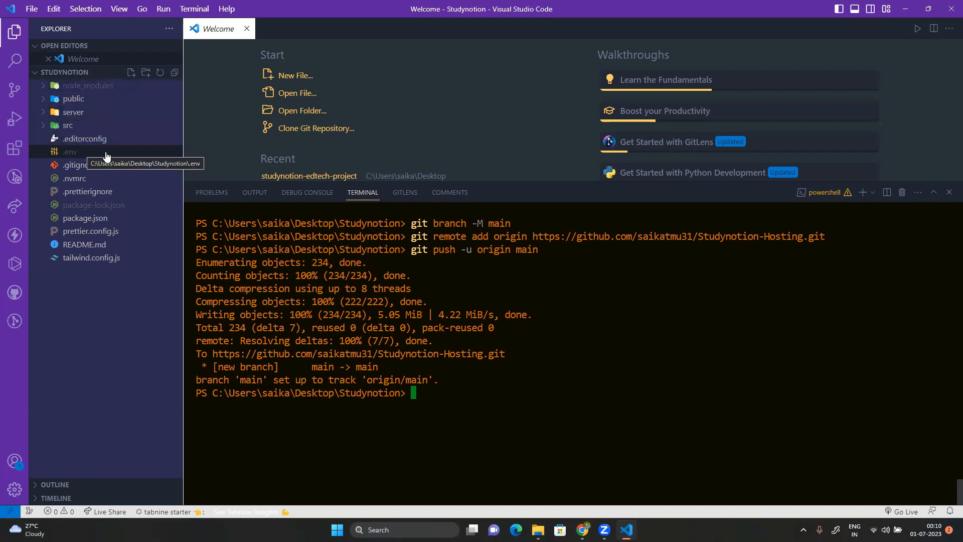
click(906, 8)
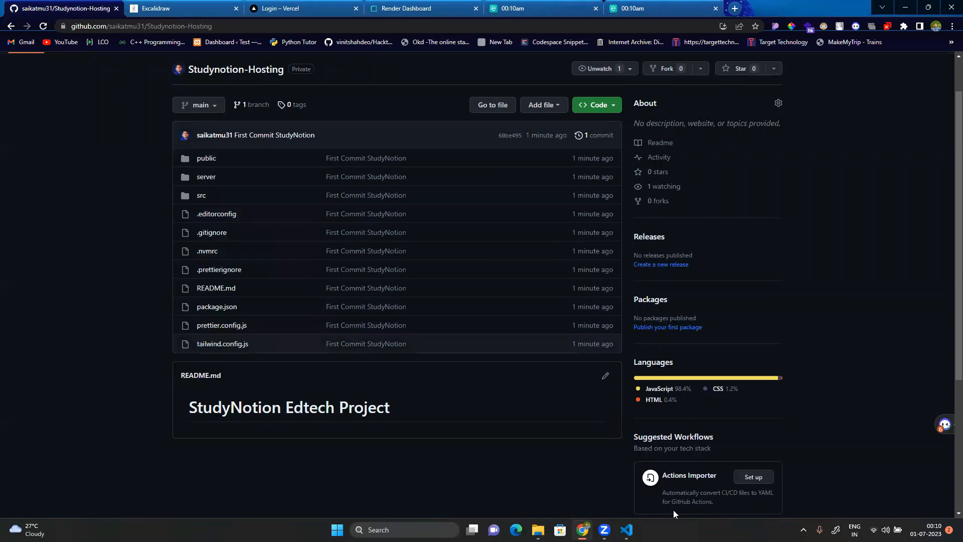
mouse_move(626, 530)
click(617, 470)
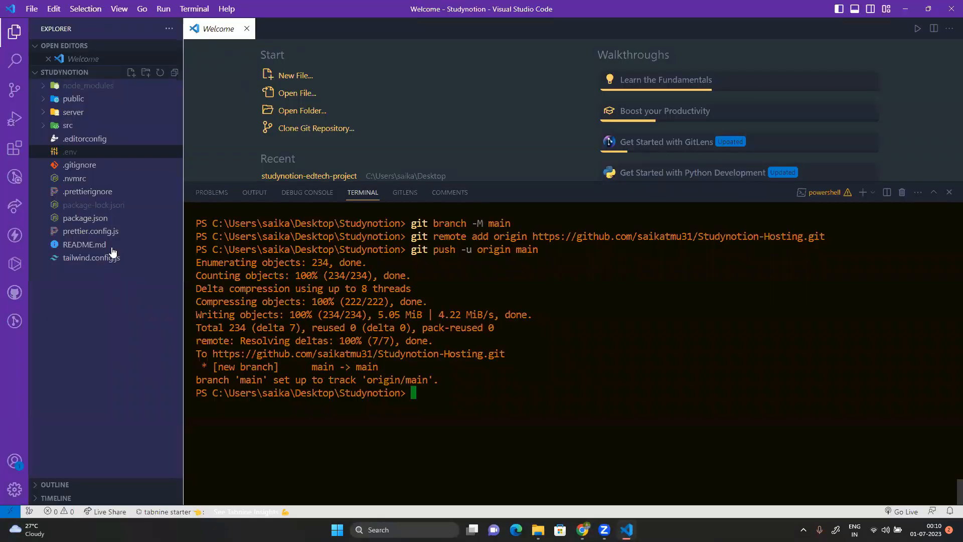
click(91, 112)
click(90, 113)
Clear the terminal and create the production build with npm run build.
click(454, 361)
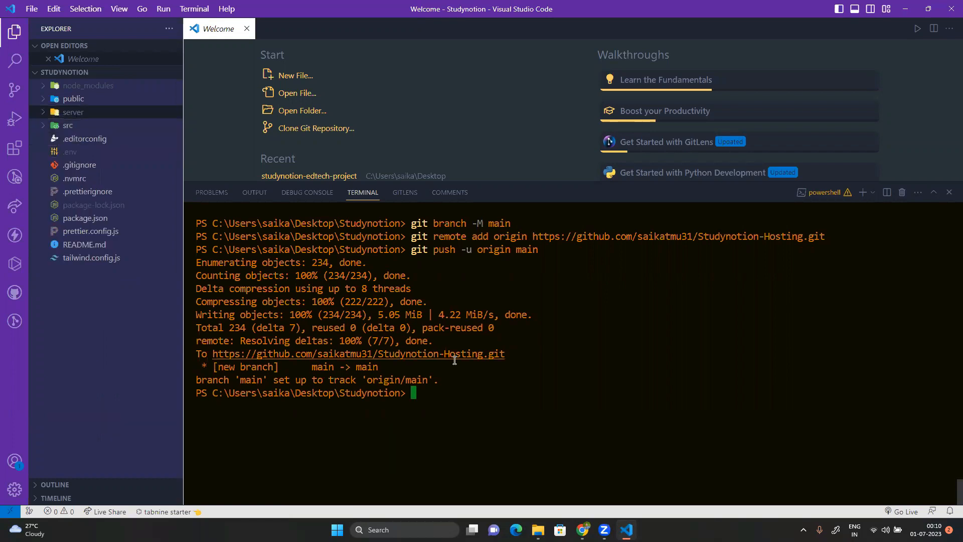
key(ctrl+l)
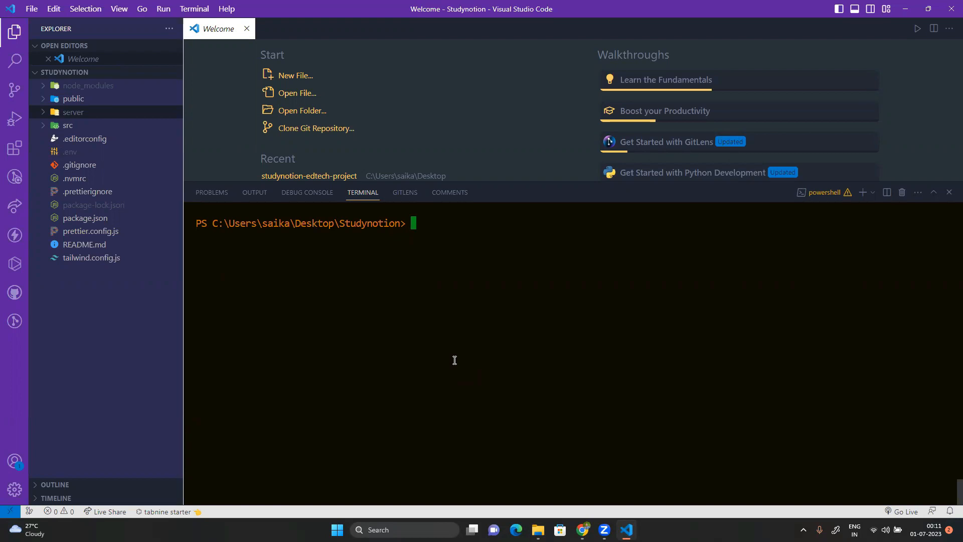
text(npm run build)
key(Return)
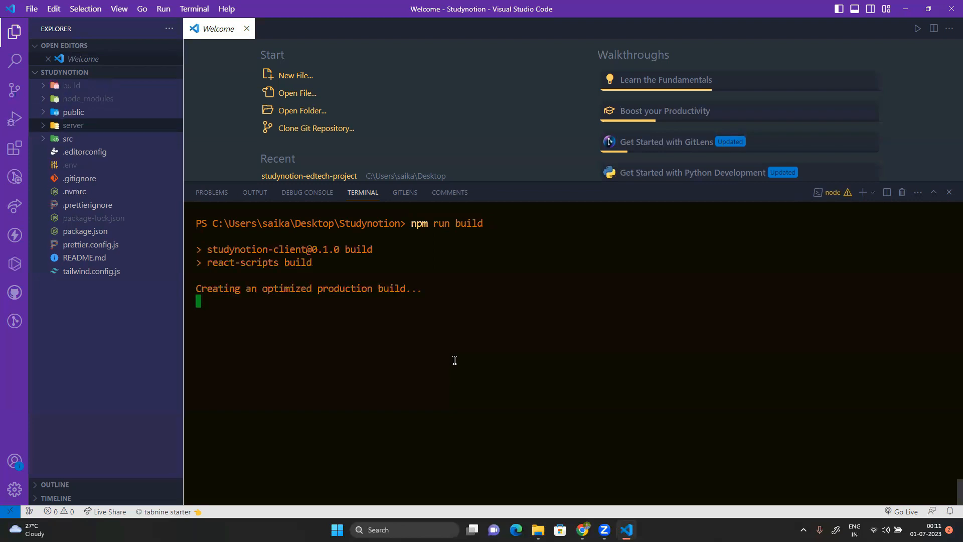
Look through the contents of the generated build folder and collapse it again.
click(48, 88)
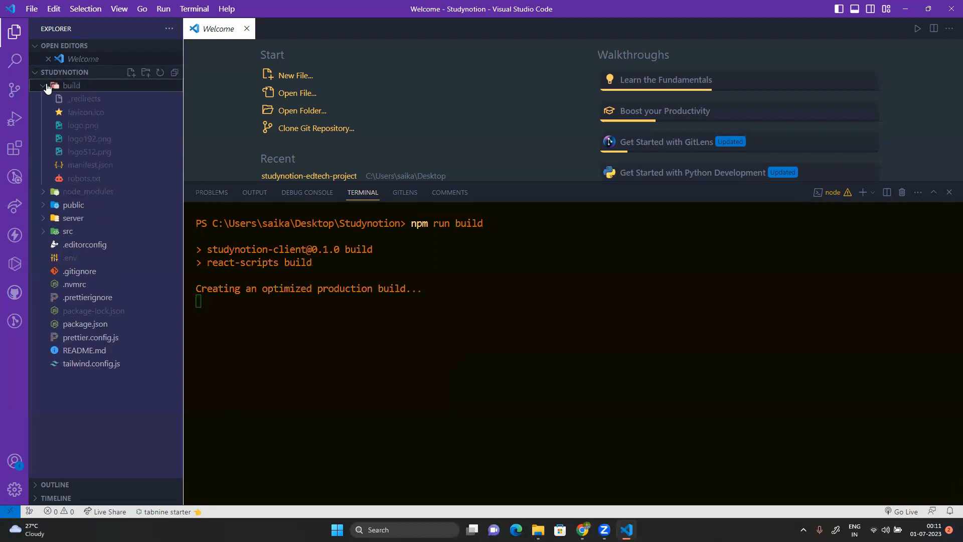
click(48, 89)
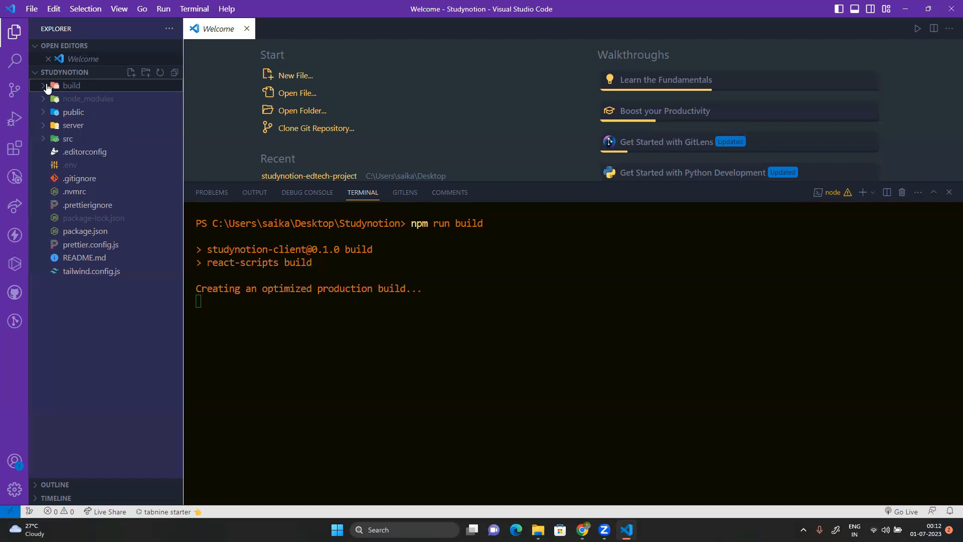
click(525, 335)
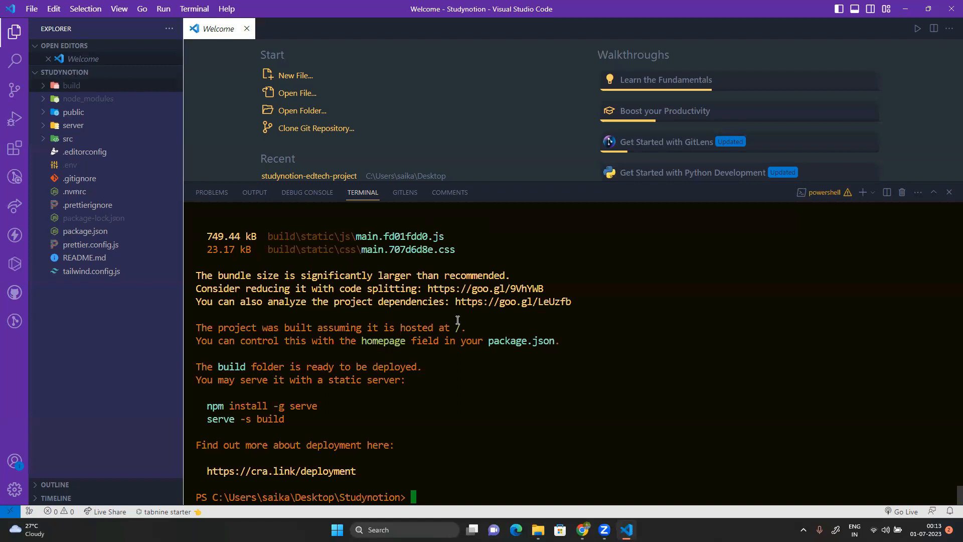
Clear the terminal and launch the local development server with npm start.
key(ctrl+l)
text(n)
text(pm sta)
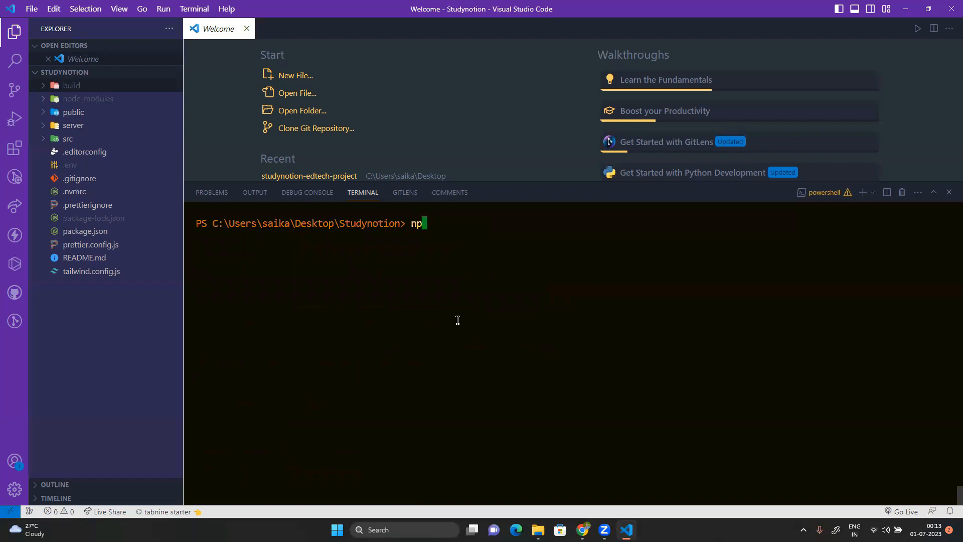
text(rt)
key(Return)
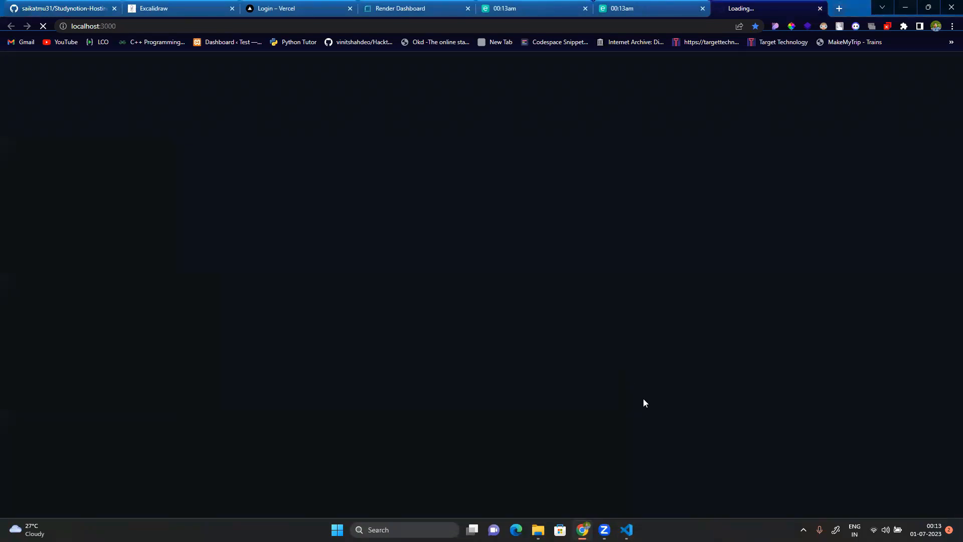
Check the compile output in the Visual Studio Code terminal and view the StudyNotion home page at localhost:3000 in Chrome.
mouse_move(627, 529)
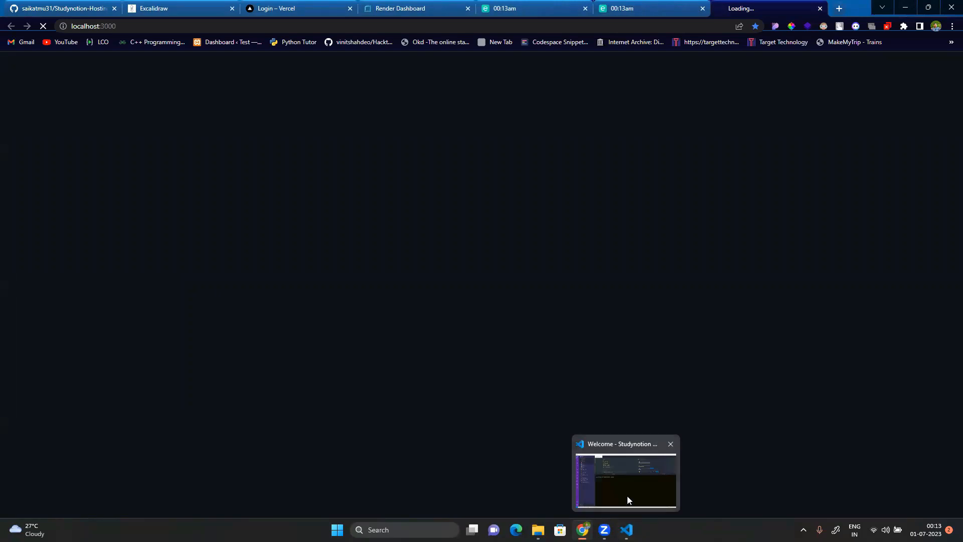
click(627, 496)
click(896, 11)
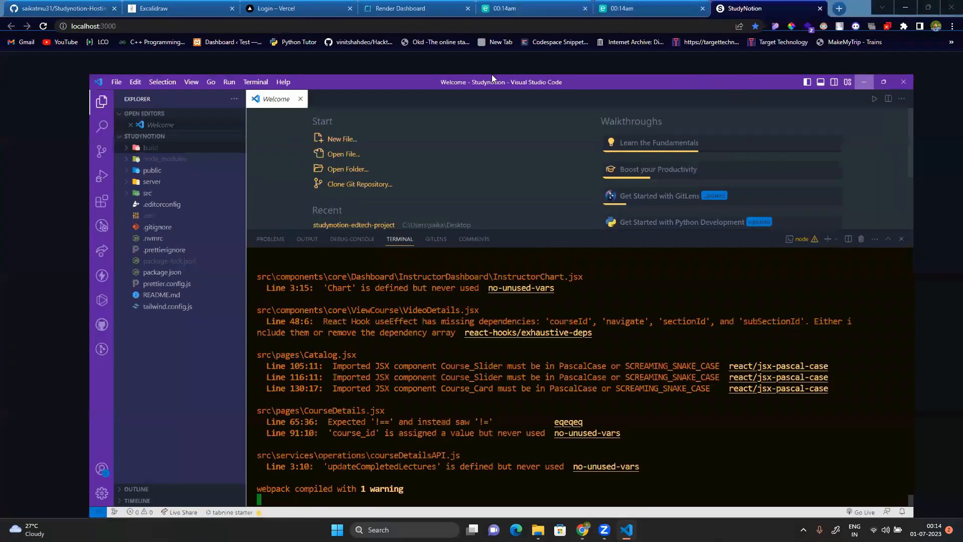
click(229, 65)
scroll(402, 160, down, 1)
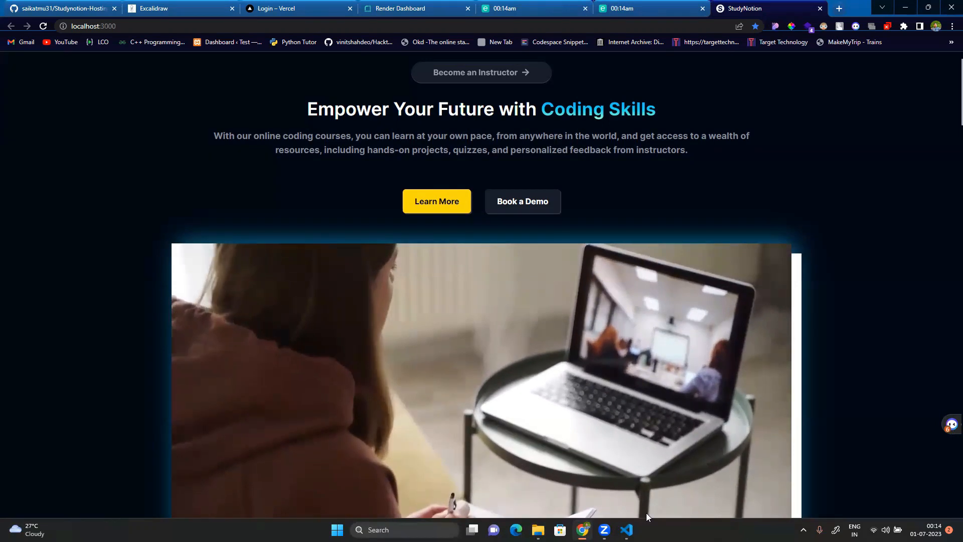
Switch to Visual Studio Code, stop the running development server and clear the terminal.
key(alt+Tab)
key(ctrl+c)
key(ctrl+c)
key(ctrl+c)
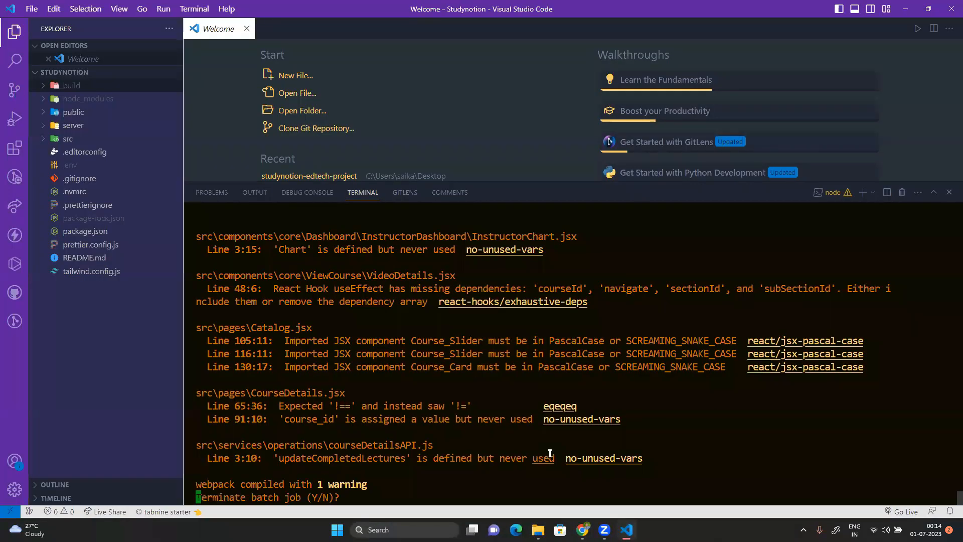
key(ctrl+l)
Switch to the Render Dashboard in Chrome and sign in with the saved account e-mail and password.
mouse_move(583, 530)
click(581, 477)
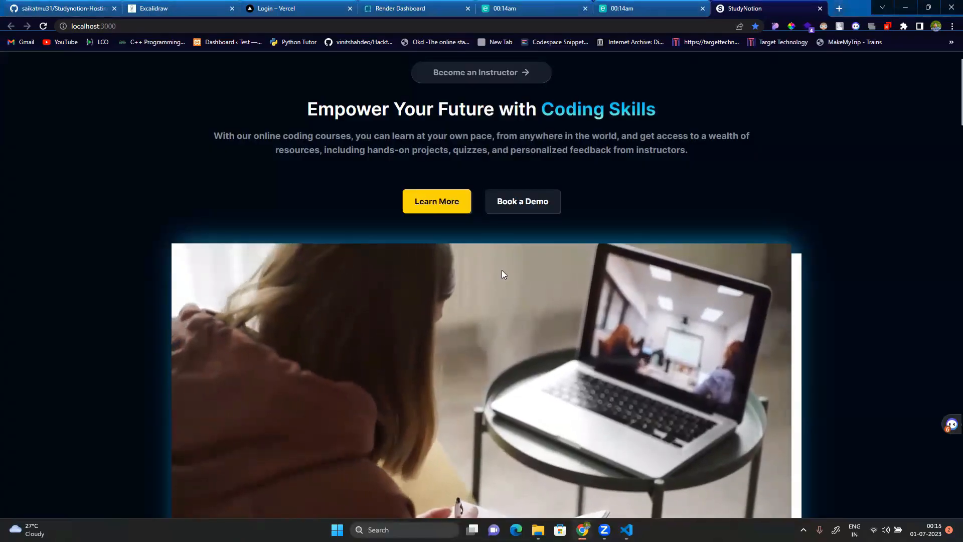
click(425, 5)
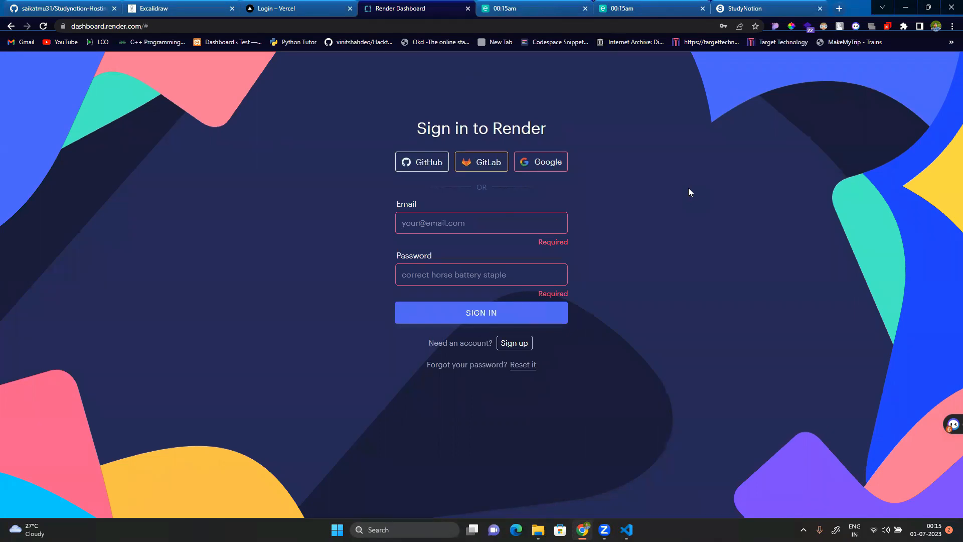
click(493, 223)
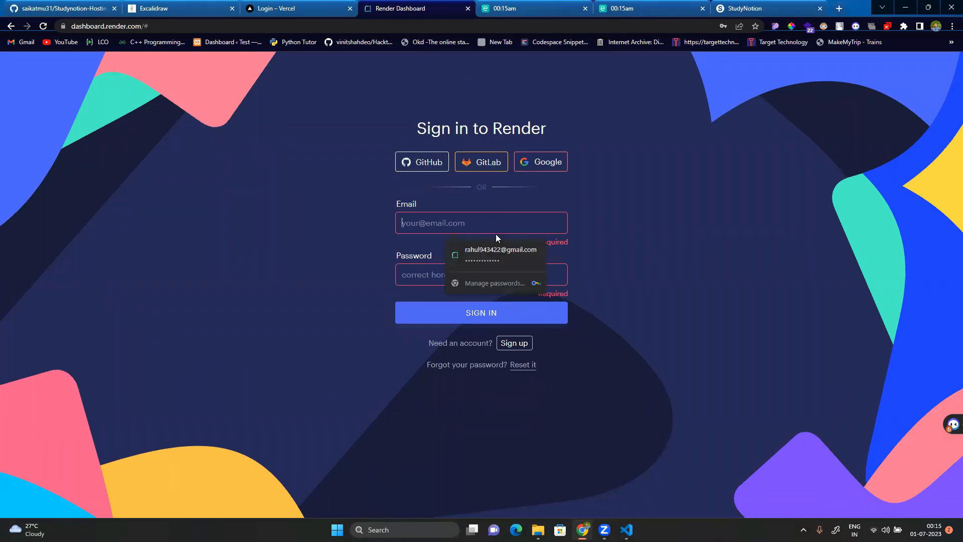
click(501, 250)
click(513, 313)
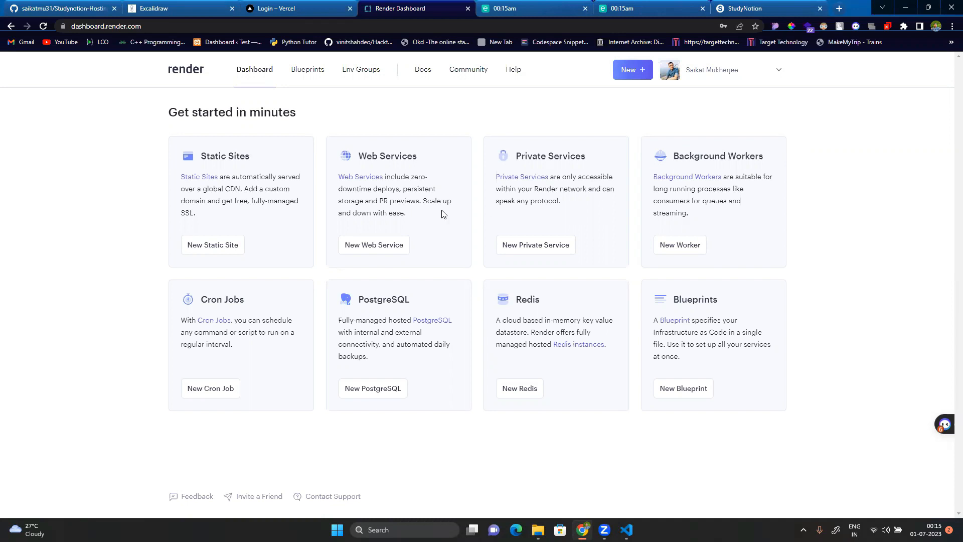
Start a new web service on Render and connect the GitHub account.
drag(349, 150, 420, 217)
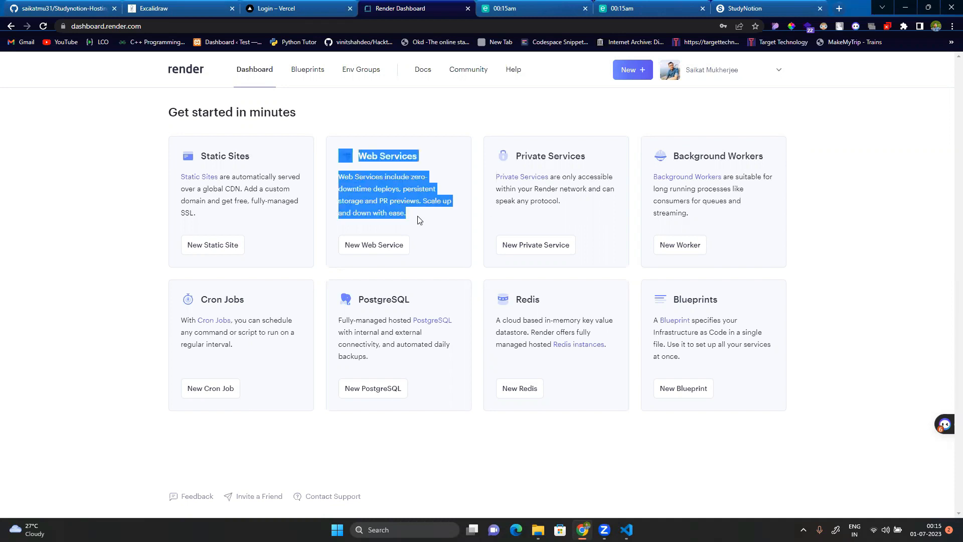
click(452, 158)
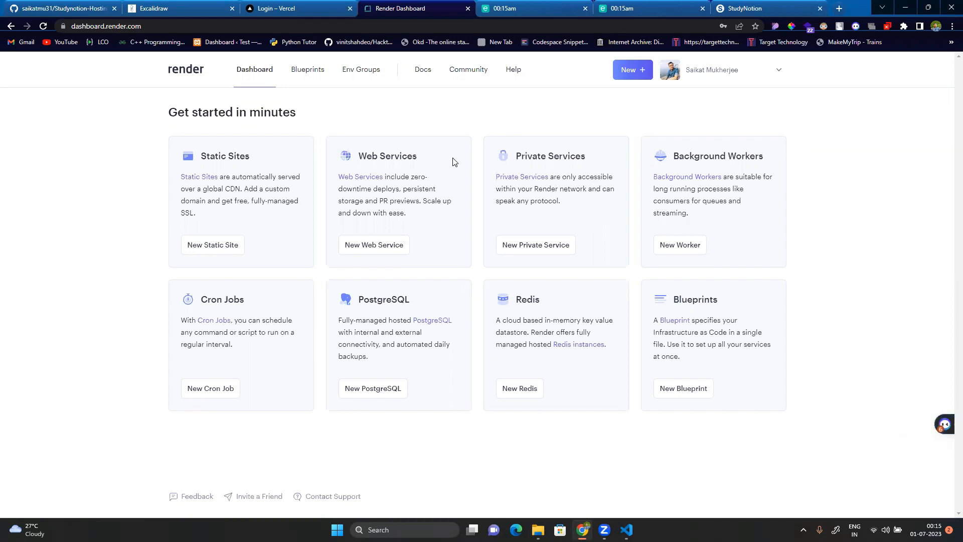
click(394, 246)
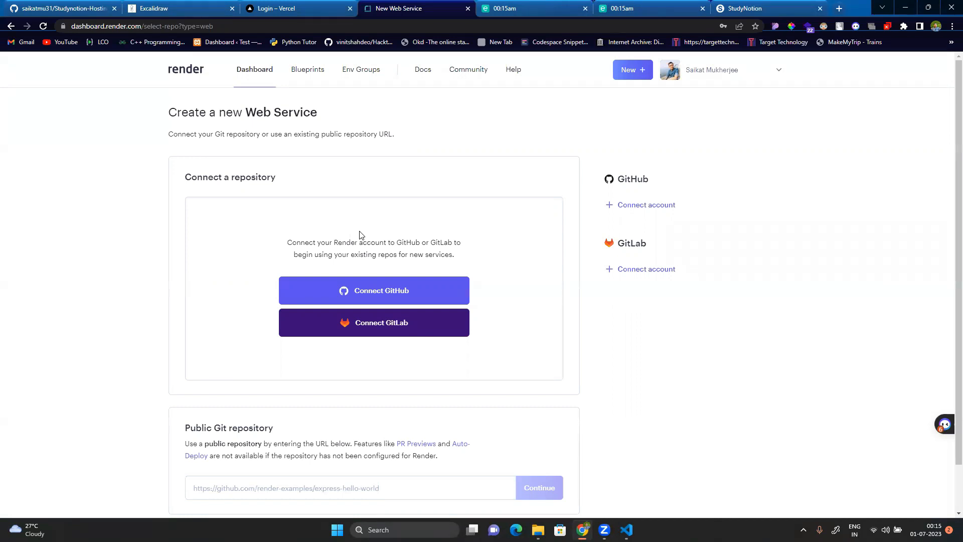
click(406, 289)
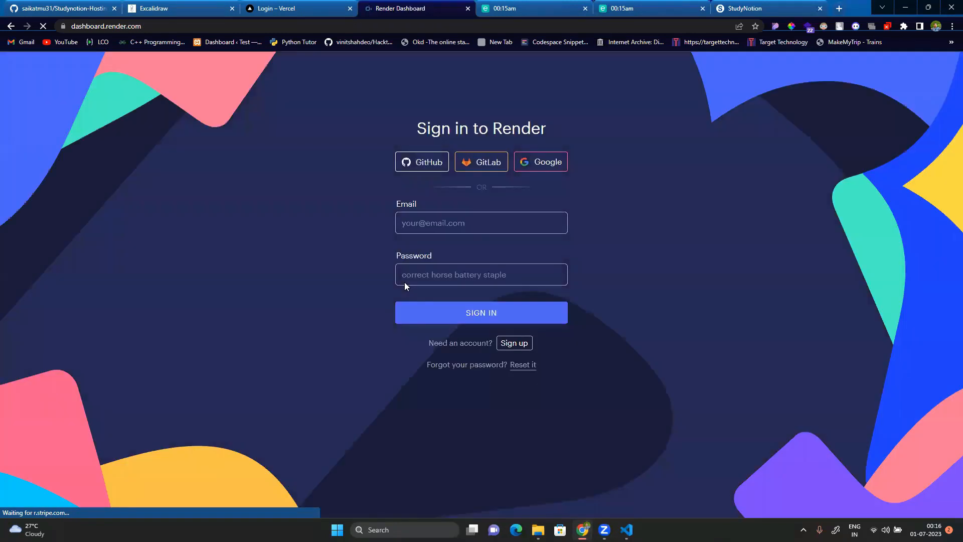
Sign back in to Render and connect the Studynotion-Hosting repository to a new web service.
click(456, 315)
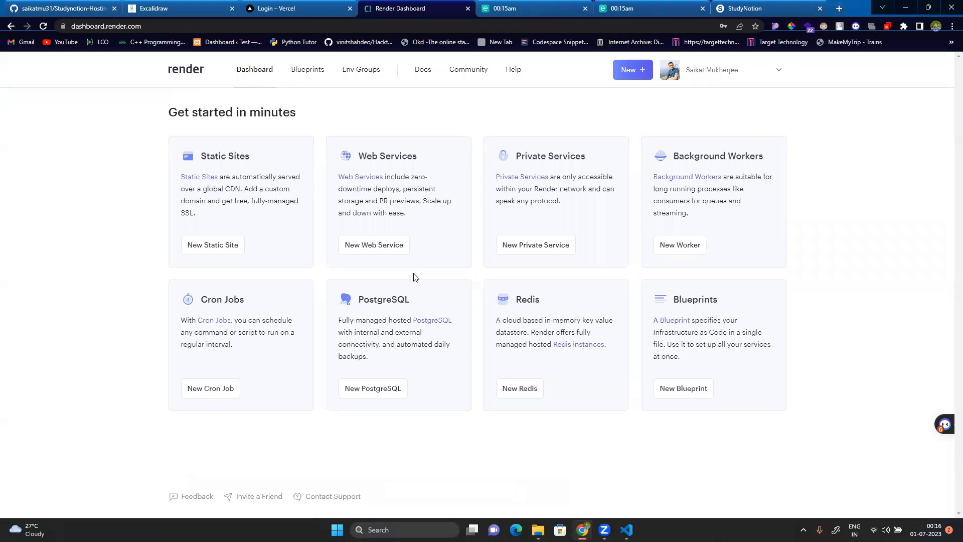
click(384, 250)
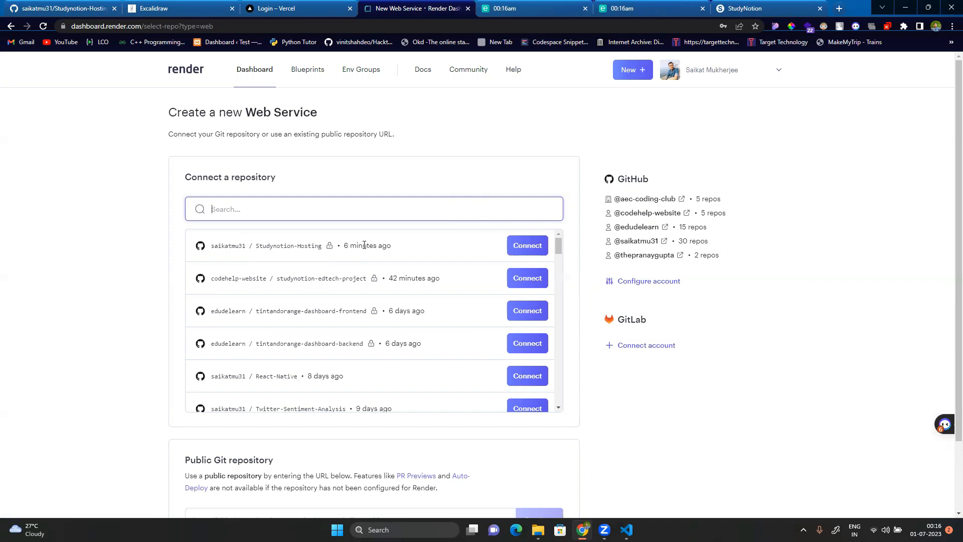
click(512, 250)
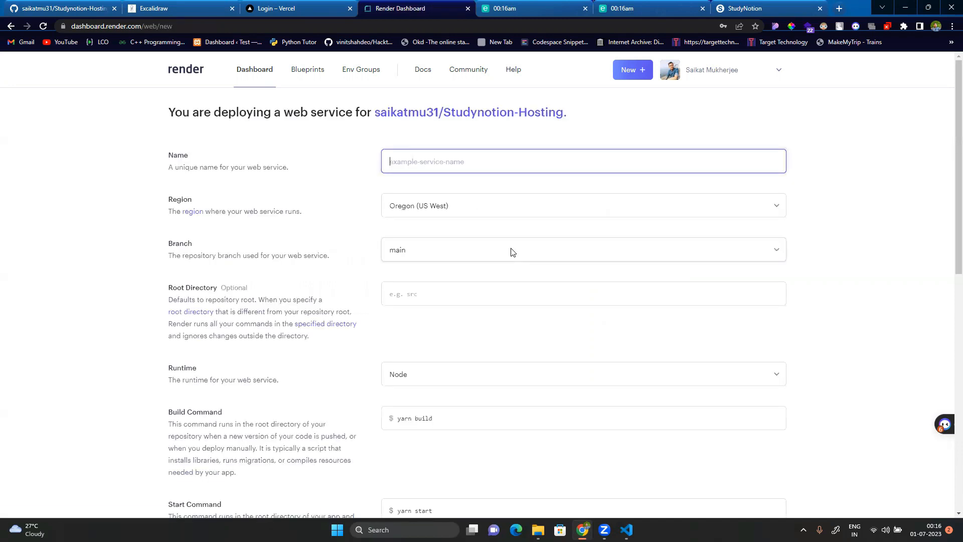
Name the web service Studynotion-Backend, set its region to Singapore (Southeast Asia) and keep the main branch.
click(394, 163)
key(Down)
key(Return)
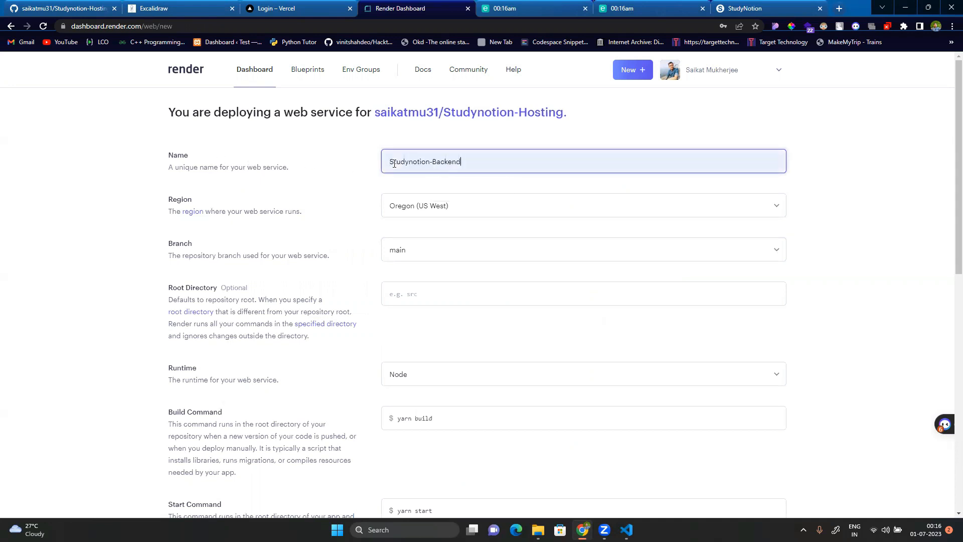
click(413, 210)
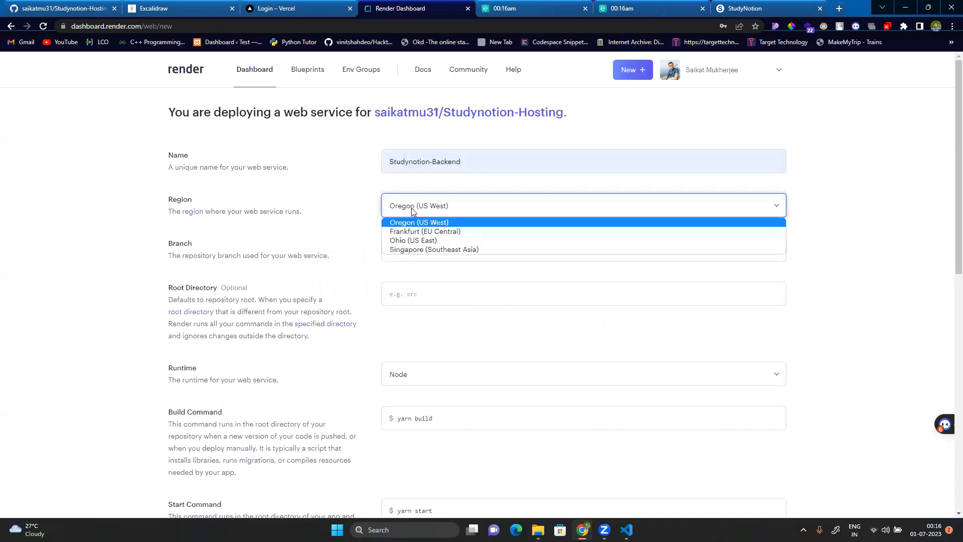
click(429, 249)
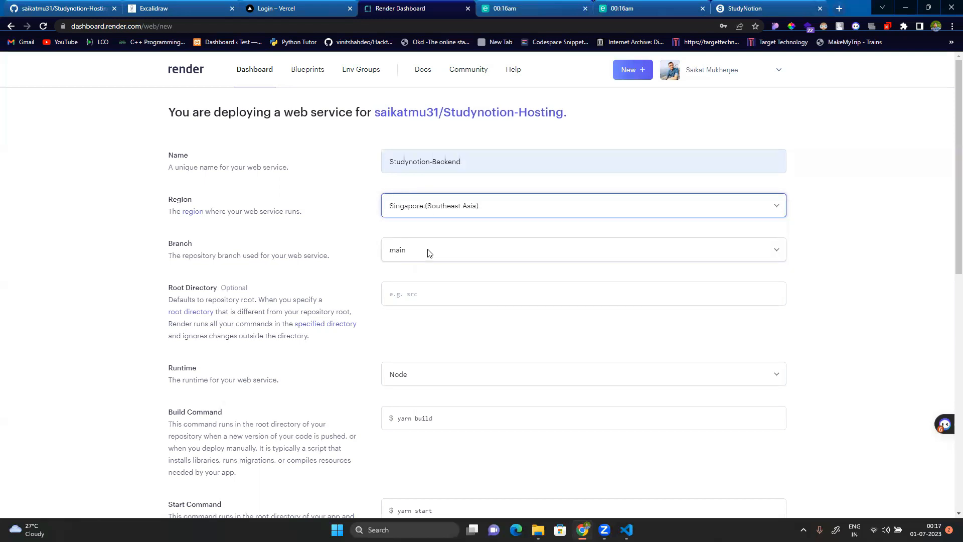
click(427, 250)
click(428, 252)
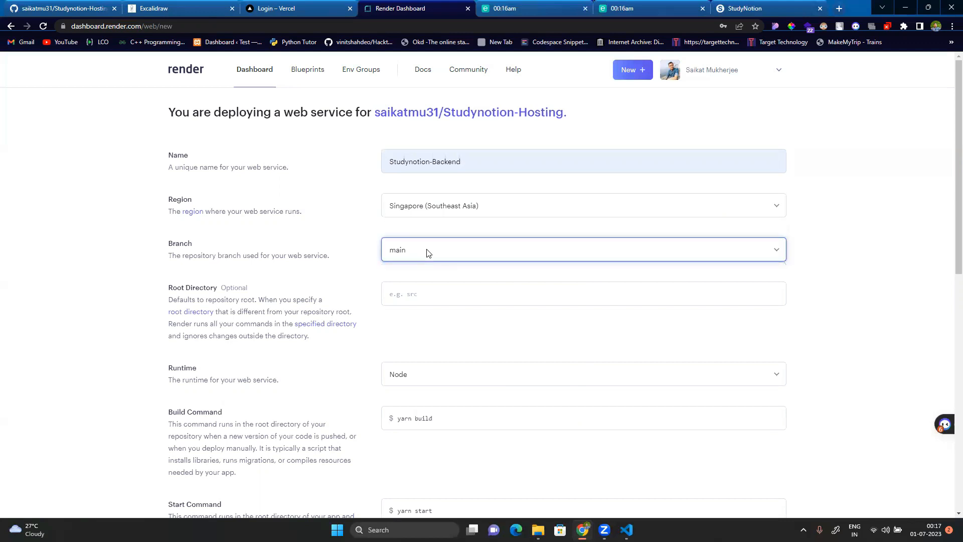
Read the Root Directory description and list the project's folders with ls in the Visual Studio Code terminal to locate the server folder.
drag(166, 290, 257, 299)
click(306, 290)
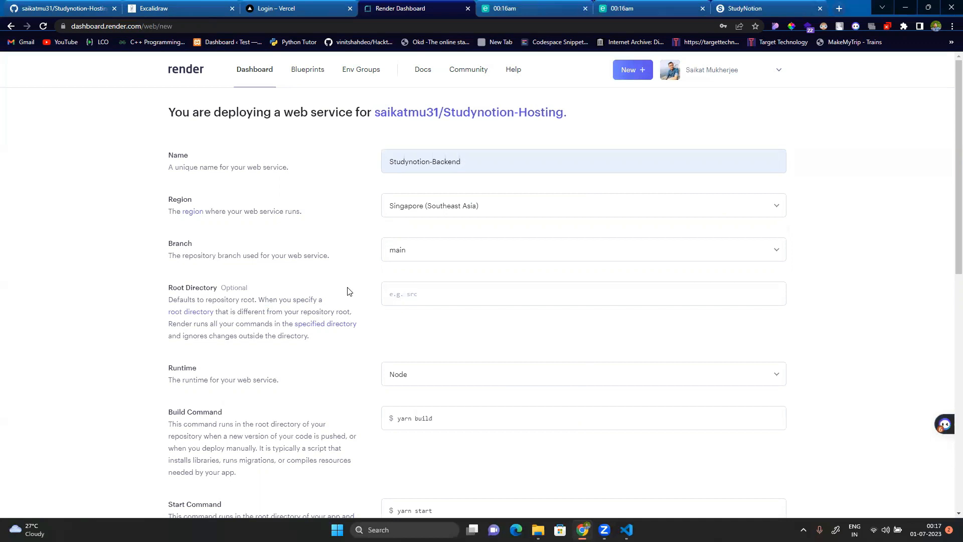
scroll(350, 291, up, 5)
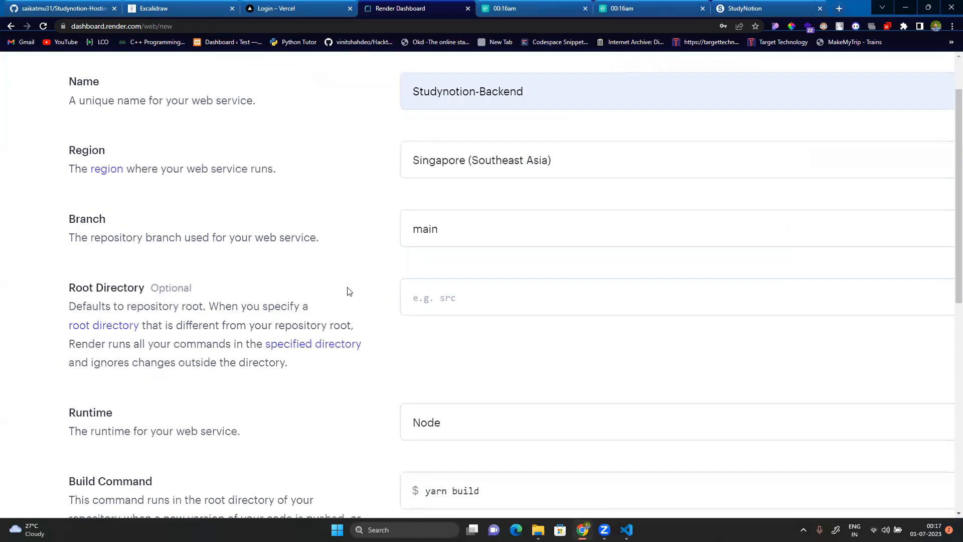
scroll(350, 291, down, 5)
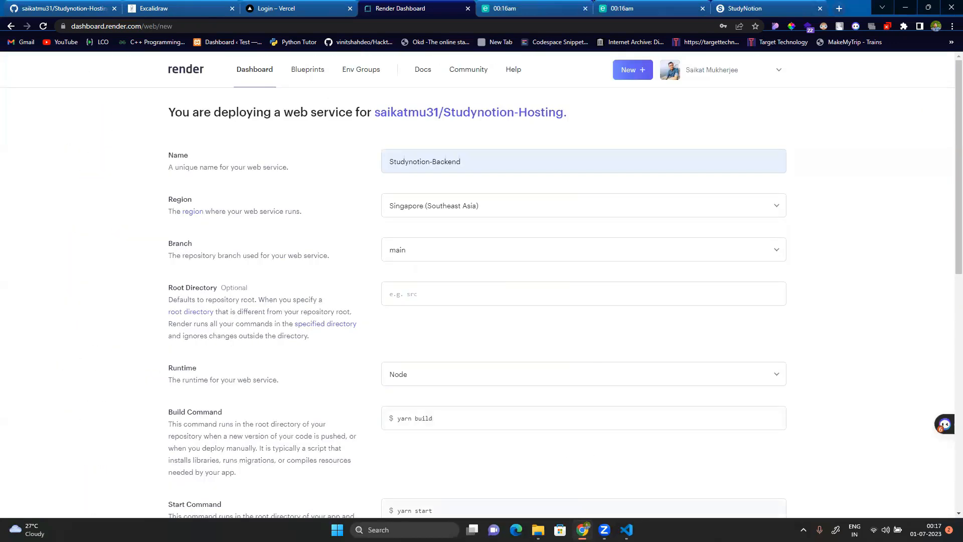
click(626, 530)
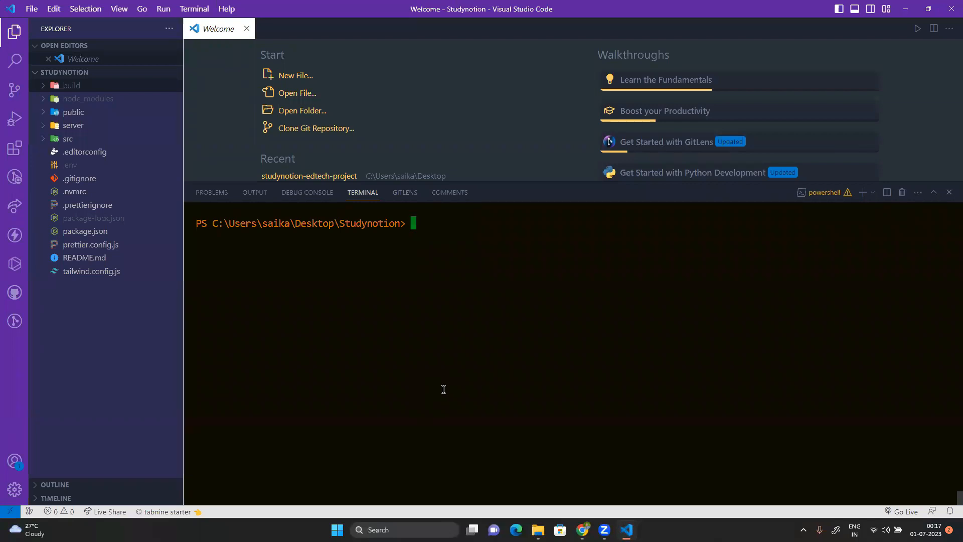
text(ls)
key(Return)
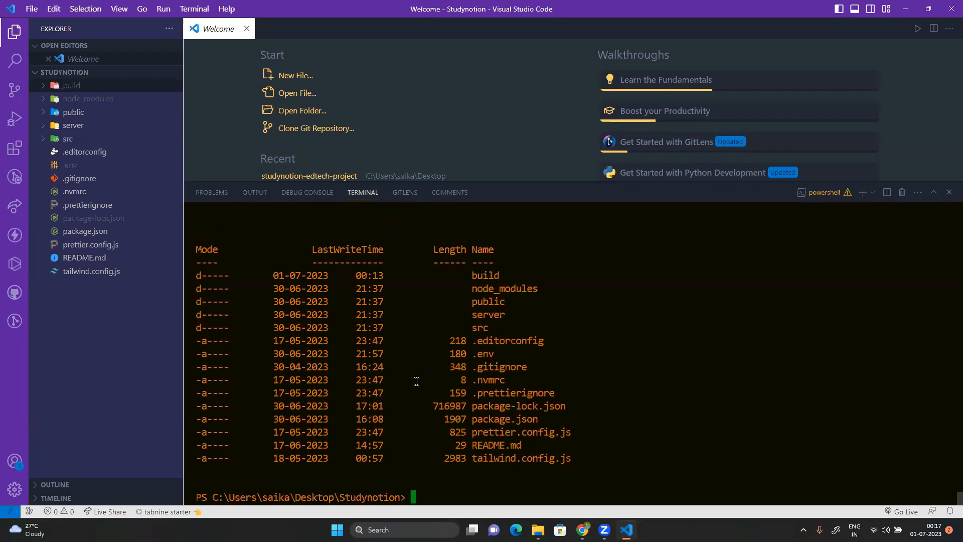
drag(503, 316, 196, 315)
click(525, 334)
key(ctrl+l)
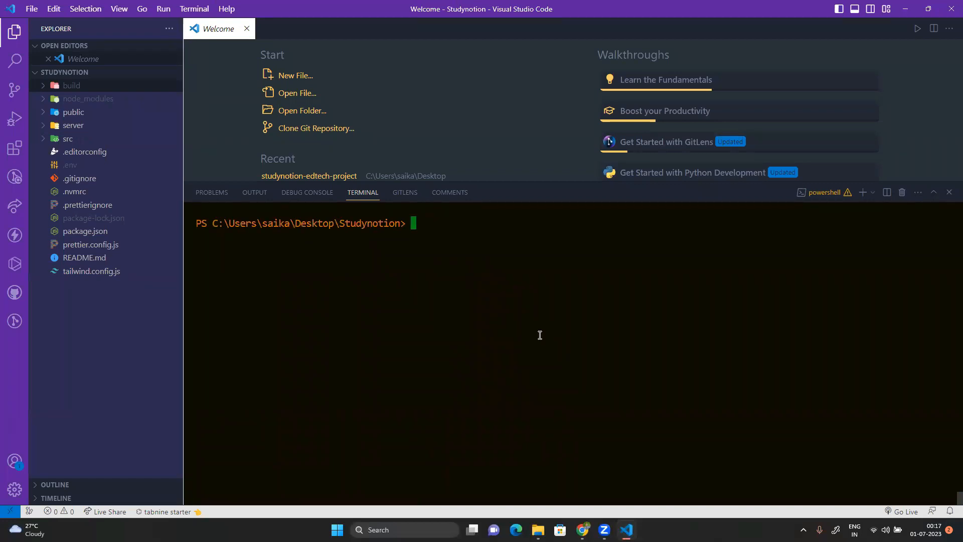
Change into the server folder in the terminal with cd ./server.
text(./server)
key(Home)
text(cd)
key(Return)
Return the terminal to the project root with cd .. and clear it.
text(cd //)
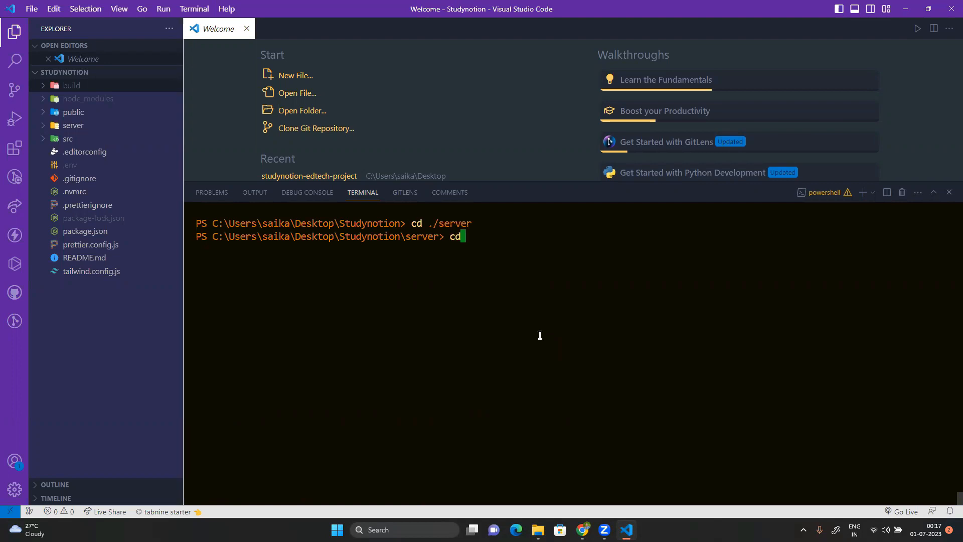
key(Return)
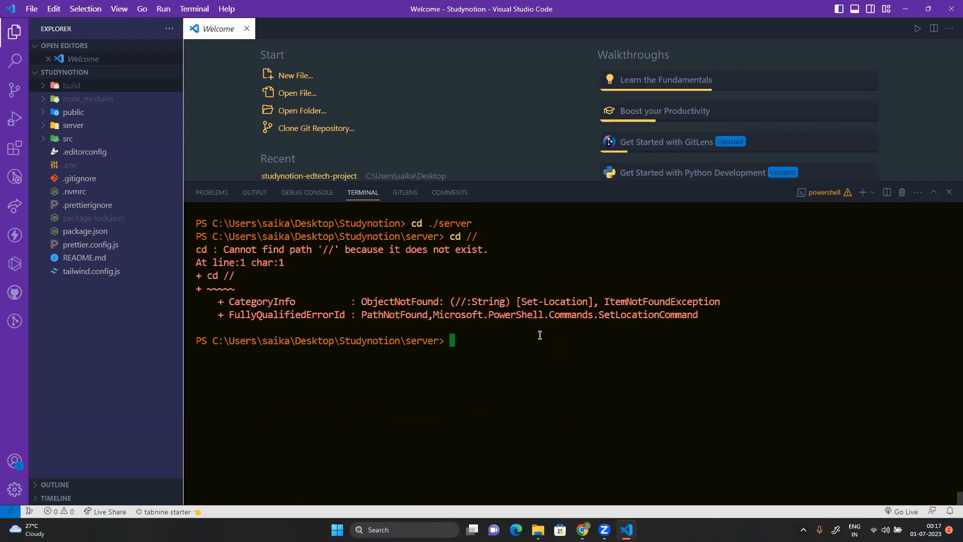
key(Up)
key(BackSpace)
key(BackSpace)
text(..)
key(Return)
key(ctrl+l)
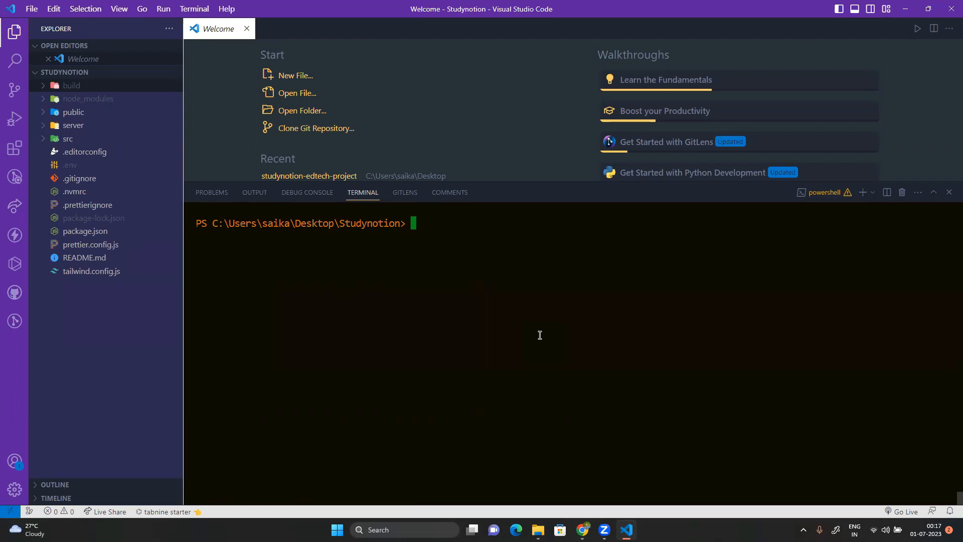
Write the relative path ./server in the terminal, switch to Chrome and set the web service's Root Directory to ./server.
text(cd ./server)
drag(474, 223, 429, 228)
click(445, 247)
mouse_move(582, 530)
click(583, 498)
click(432, 299)
click(434, 321)
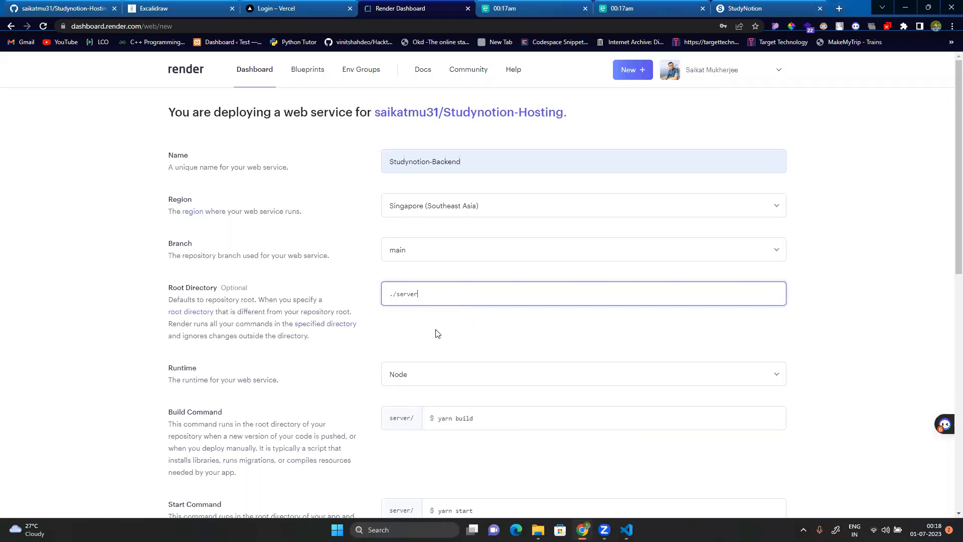
Review the runtime options for the web service and keep Node.
scroll(439, 336, down, 2)
click(444, 278)
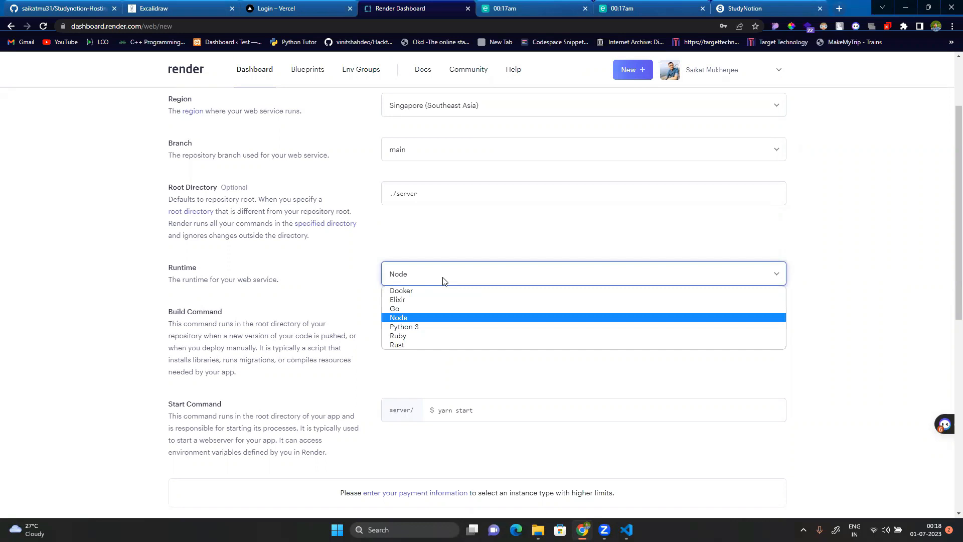
click(443, 281)
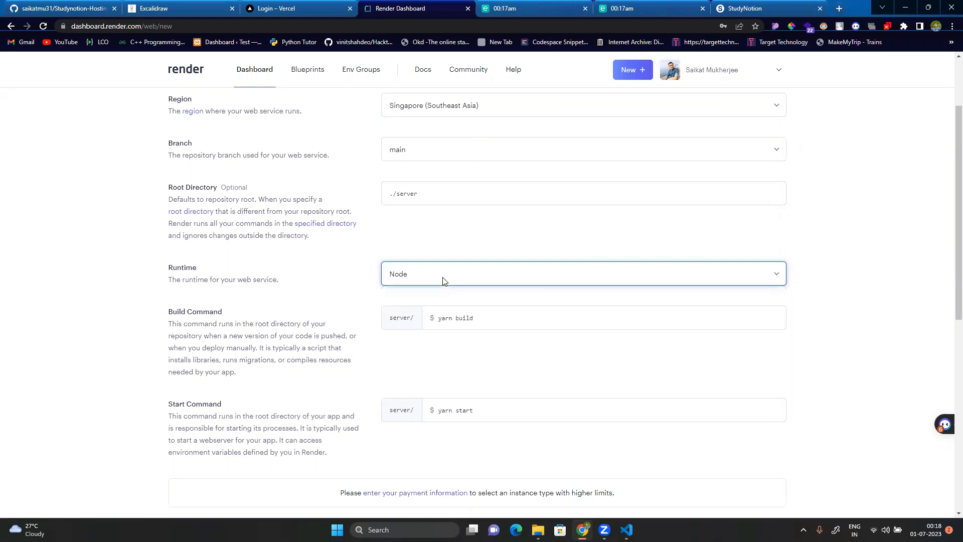
Set the web service's Build Command to npm install.
drag(473, 318, 437, 320)
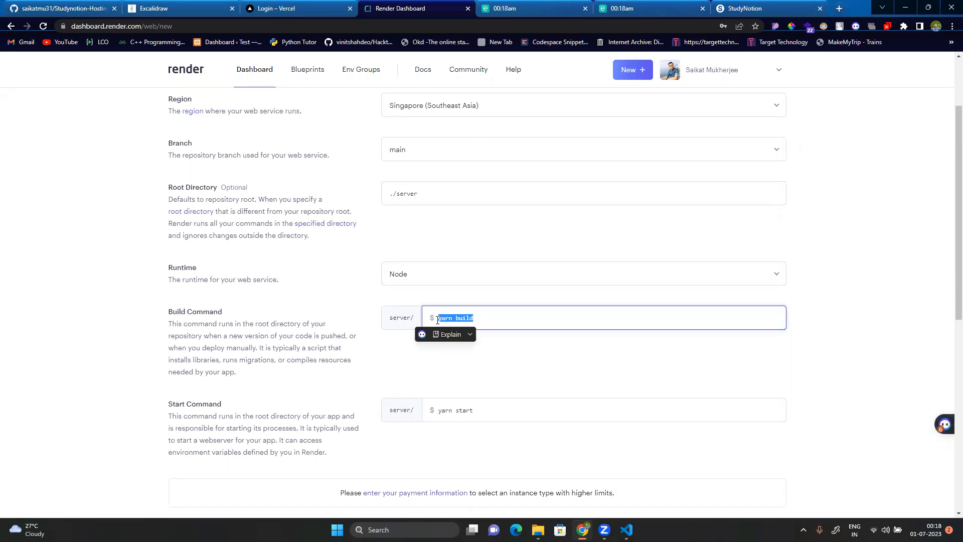
text(npm )
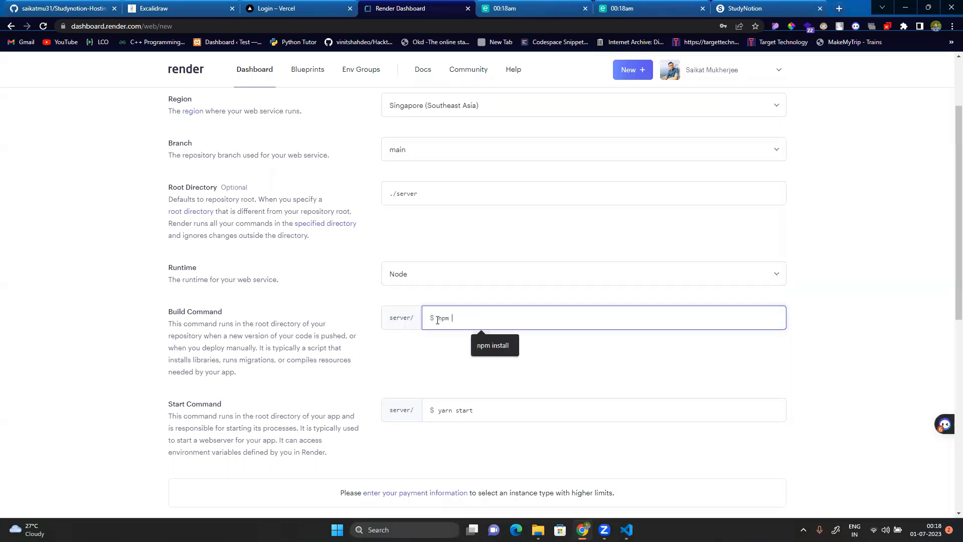
text(instal)
text(ll)
ctrl+scroll(438, 320, up, 5)
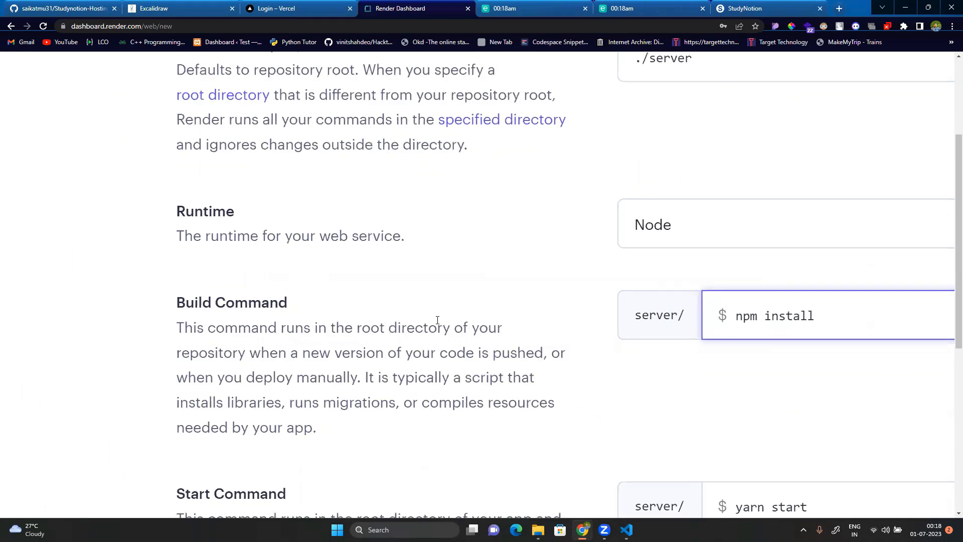
Set the web service's Start Command to npm start.
scroll(438, 320, down, 3)
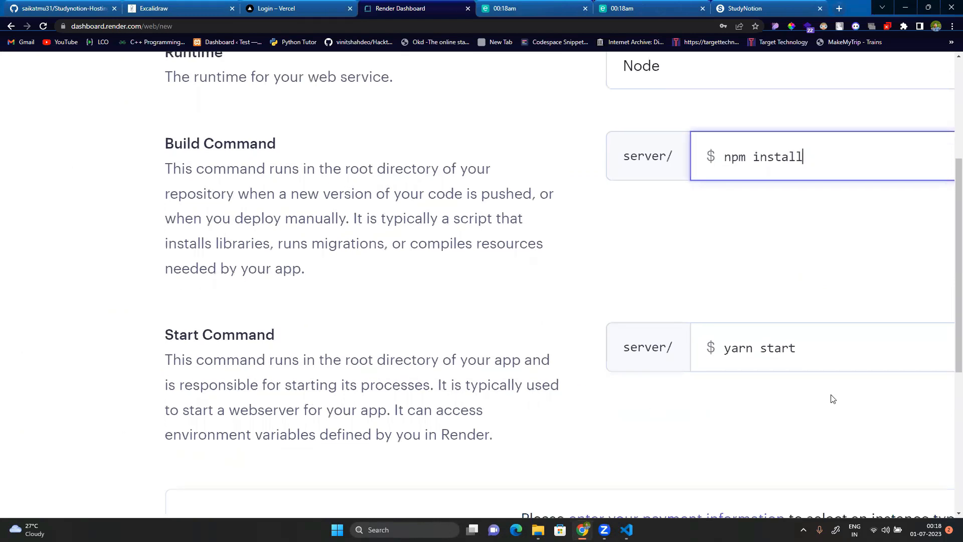
click(736, 347)
key(ctrl+a)
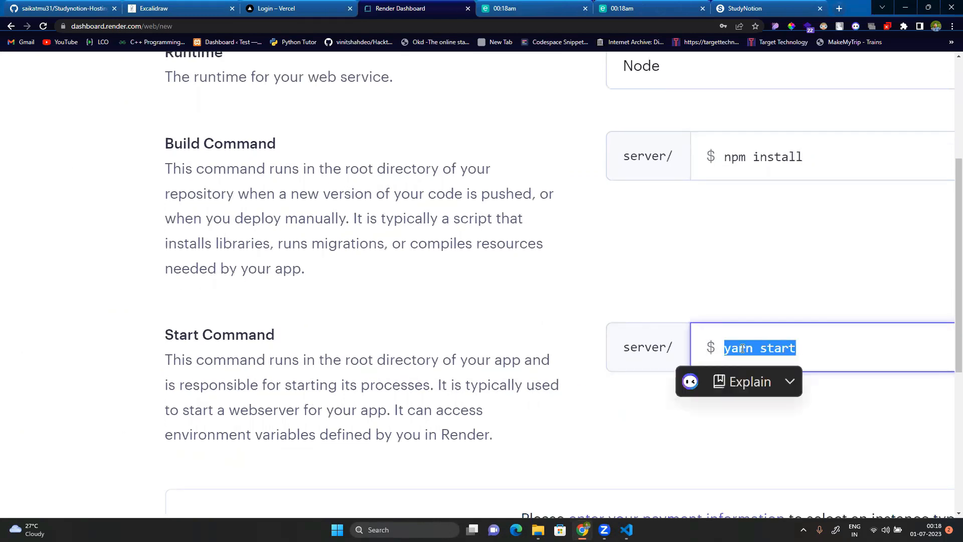
text(npm star)
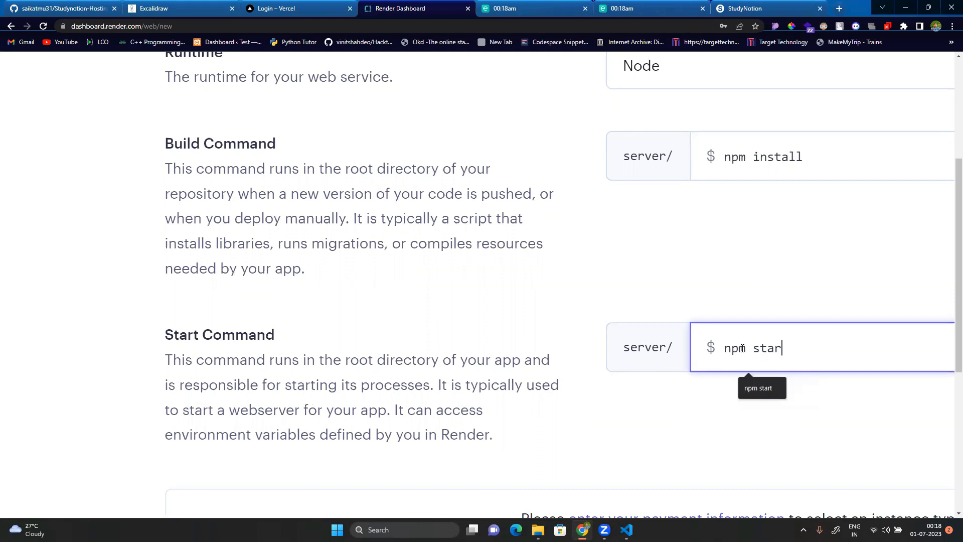
text(t)
key(ctrl+minus)
key(ctrl+minus)
key(ctrl+minus)
key(ctrl+minus)
key(ctrl+minus)
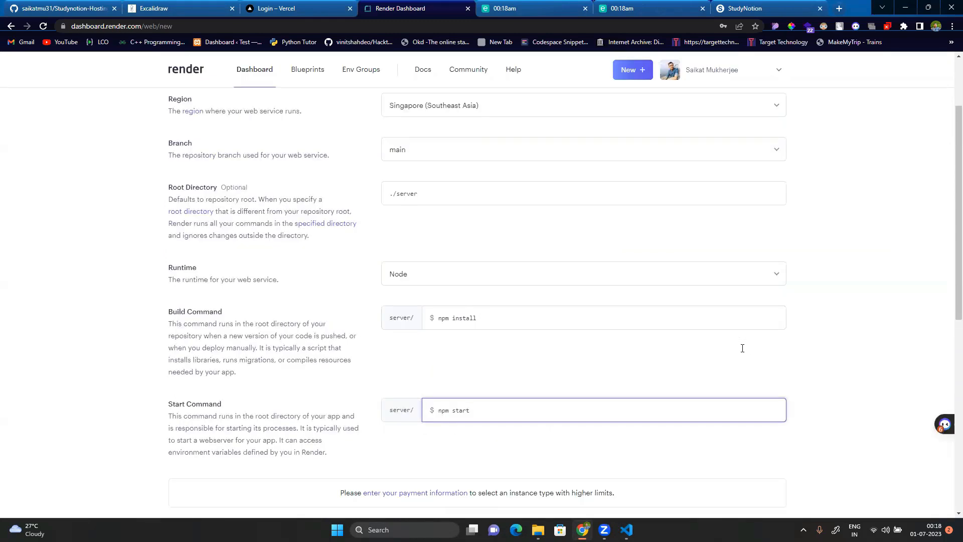
Expand the web service's advanced settings and add a blank environment variable row.
scroll(570, 381, down, 4)
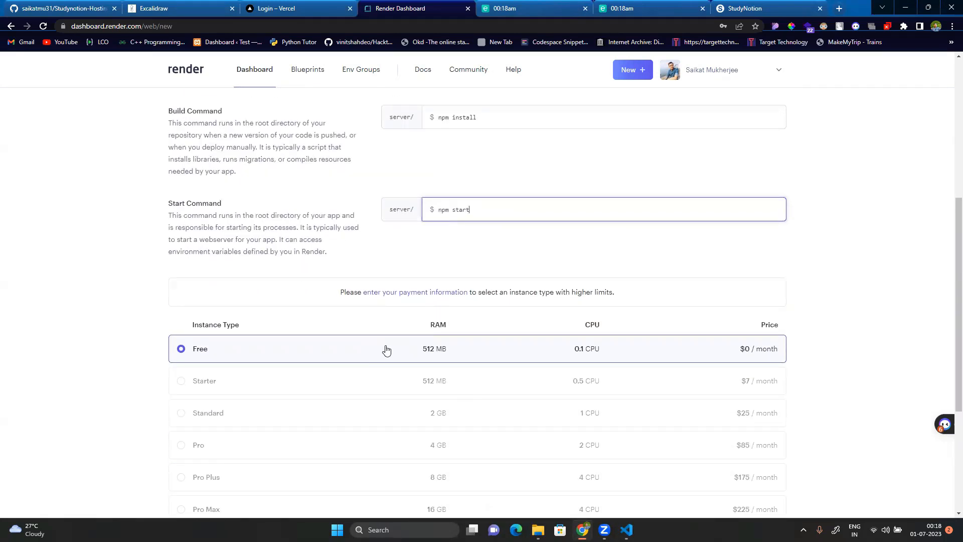
scroll(386, 349, down, 4)
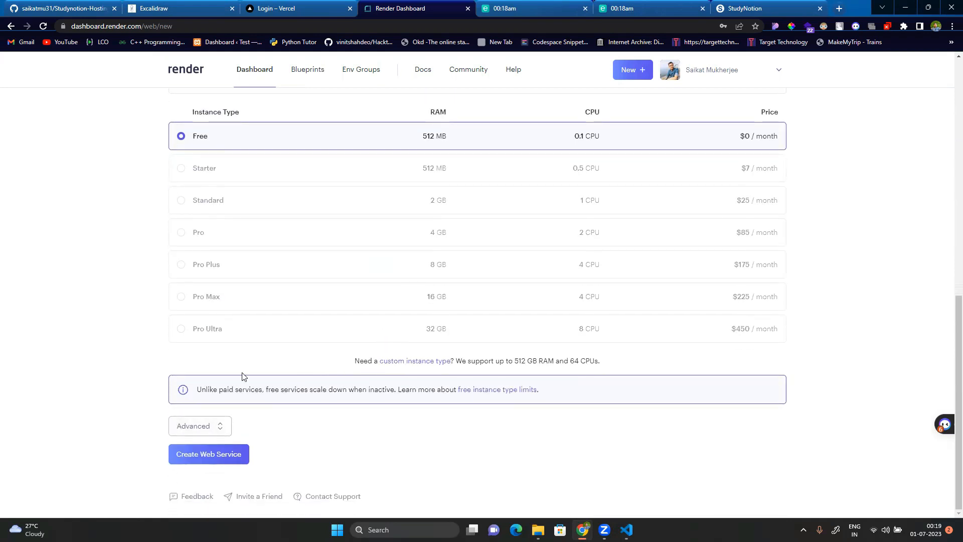
scroll(243, 376, up, 10)
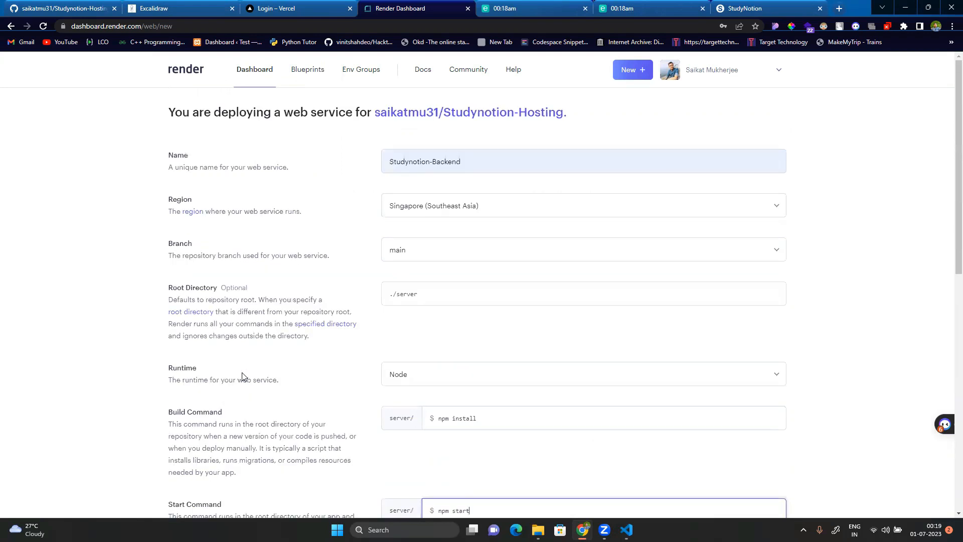
scroll(286, 355, down, 10)
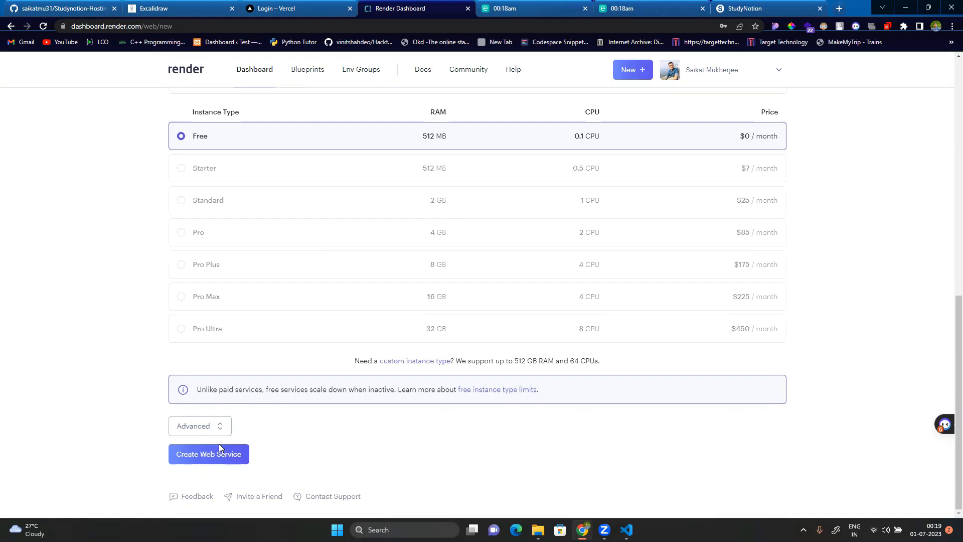
click(219, 429)
scroll(313, 377, down, 3)
scroll(325, 369, down, 1)
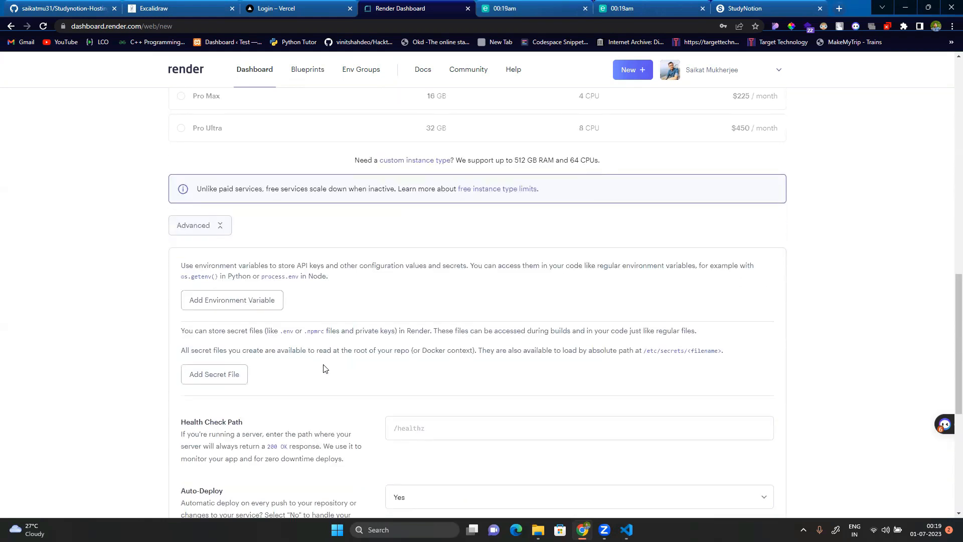
scroll(323, 368, down, 1)
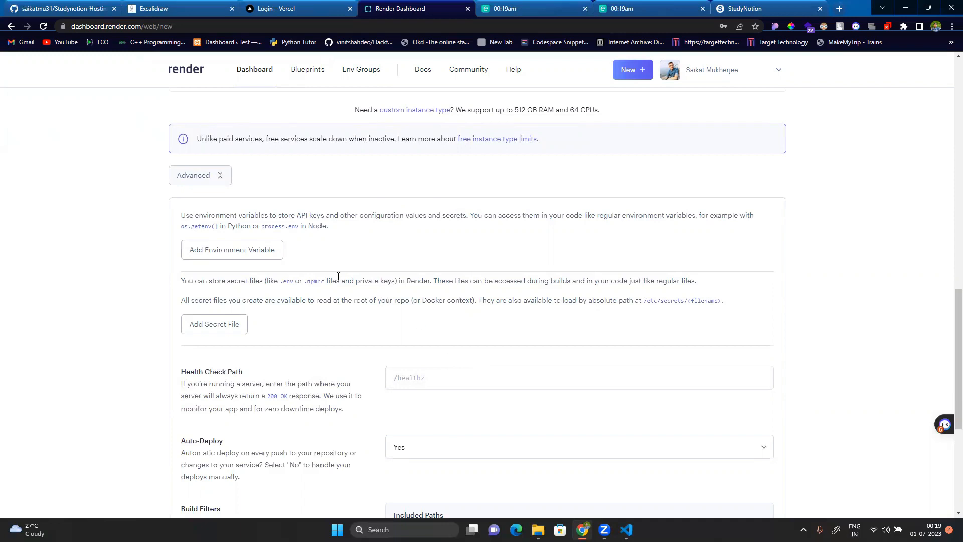
click(247, 249)
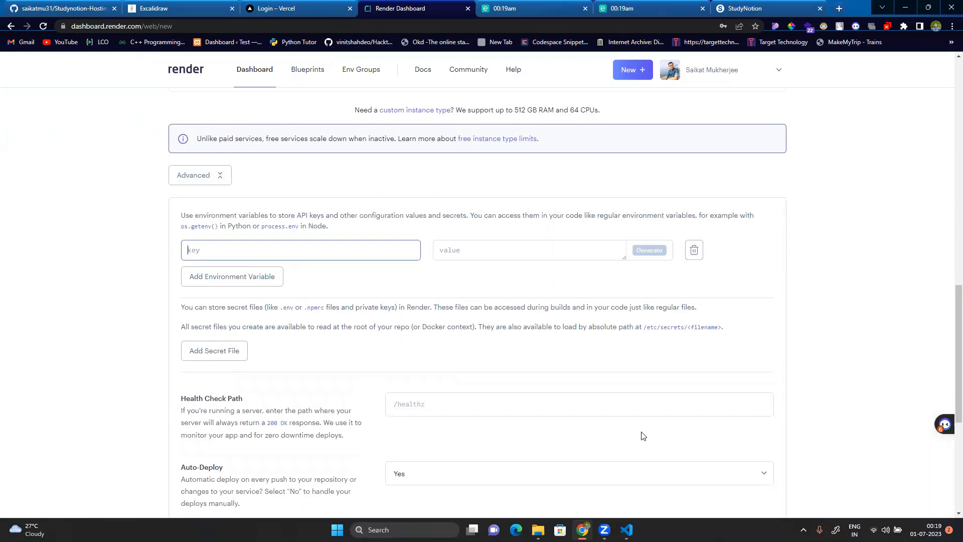
Switch to Visual Studio Code, open index.js from the server folder in an enlarged editor area and examine its app.listen code.
mouse_move(627, 526)
click(639, 496)
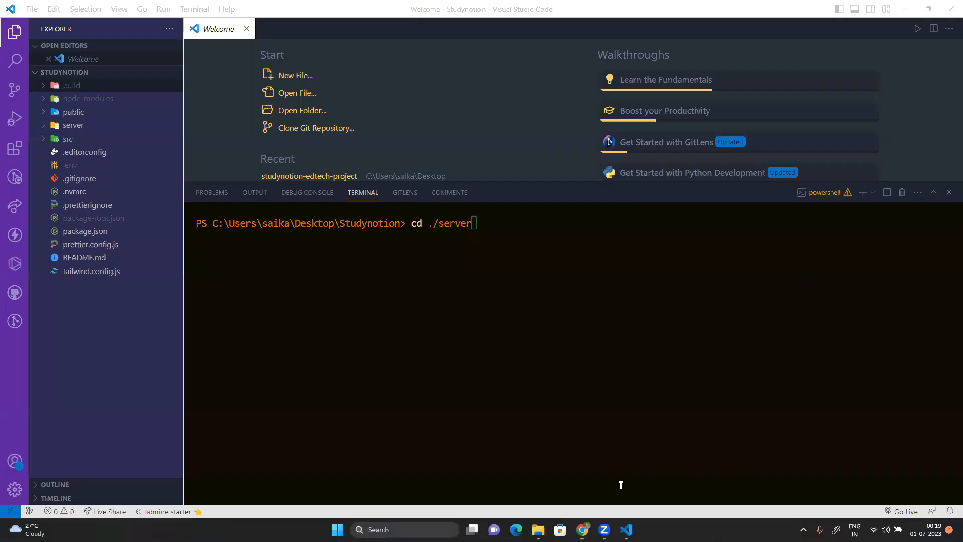
click(71, 125)
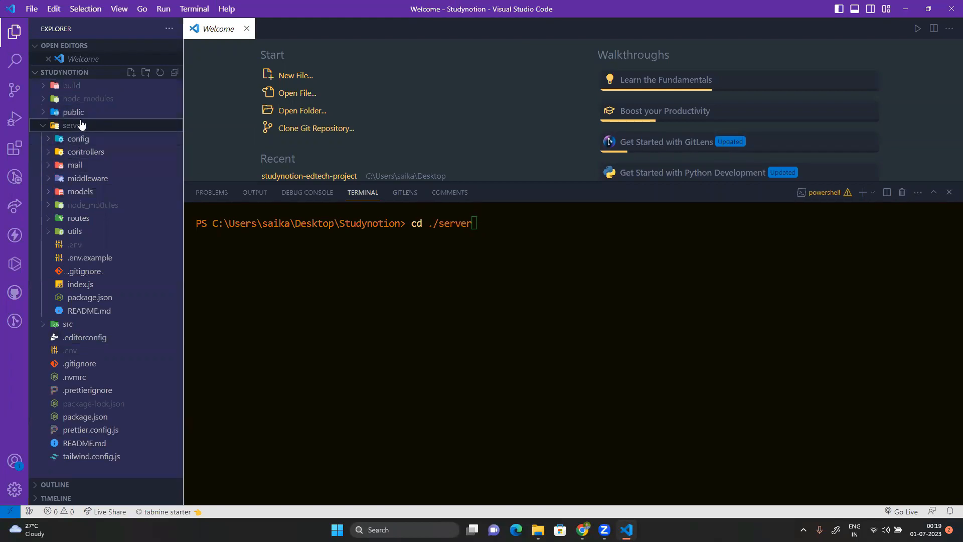
click(100, 286)
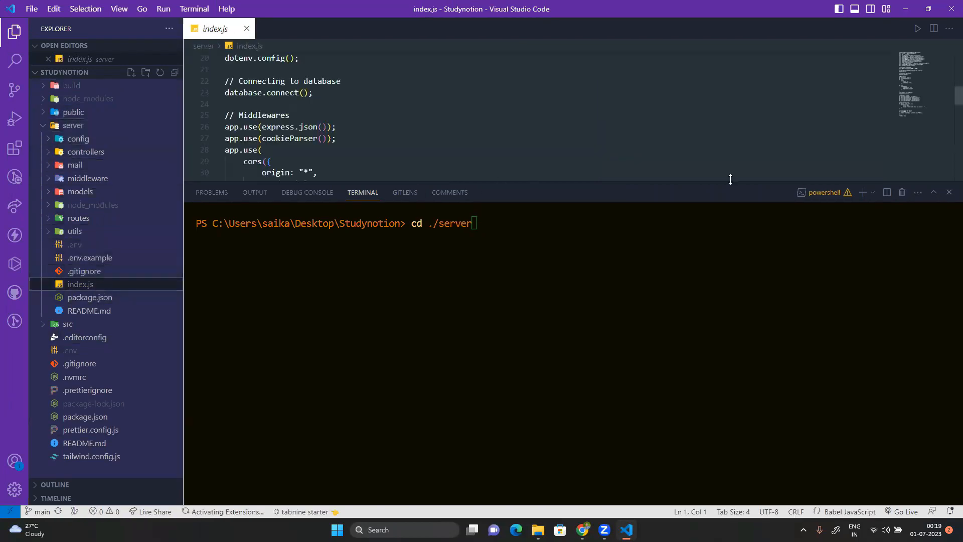
drag(719, 179, 721, 340)
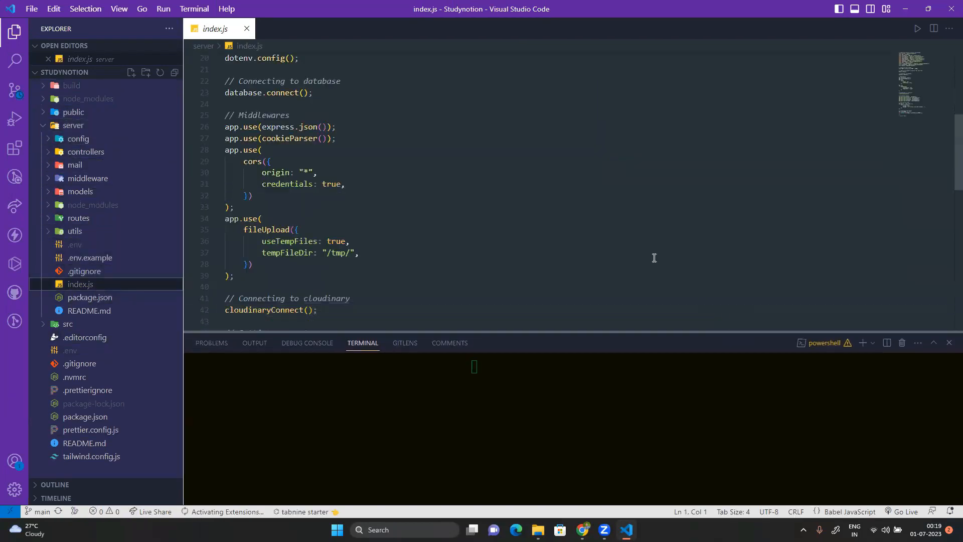
scroll(531, 196, down, 10)
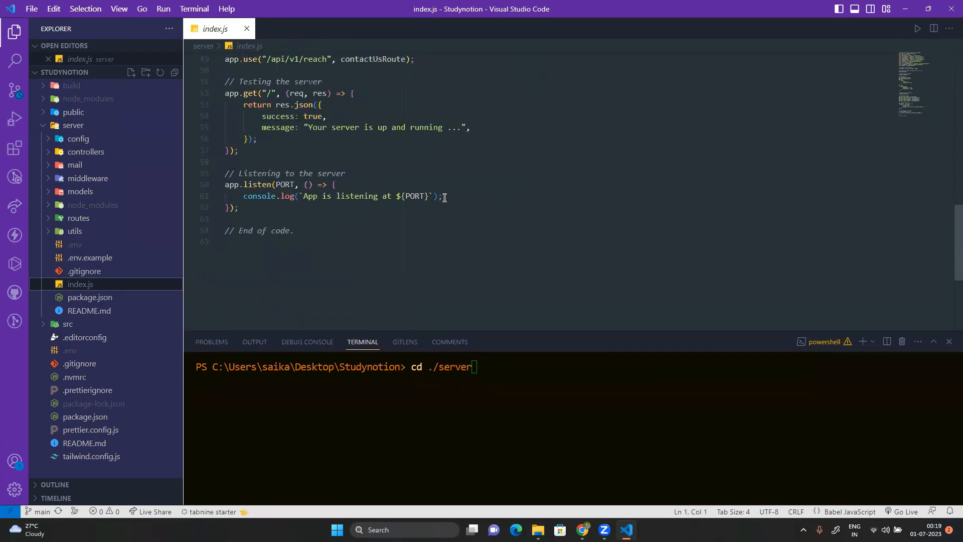
scroll(310, 227, up, 1)
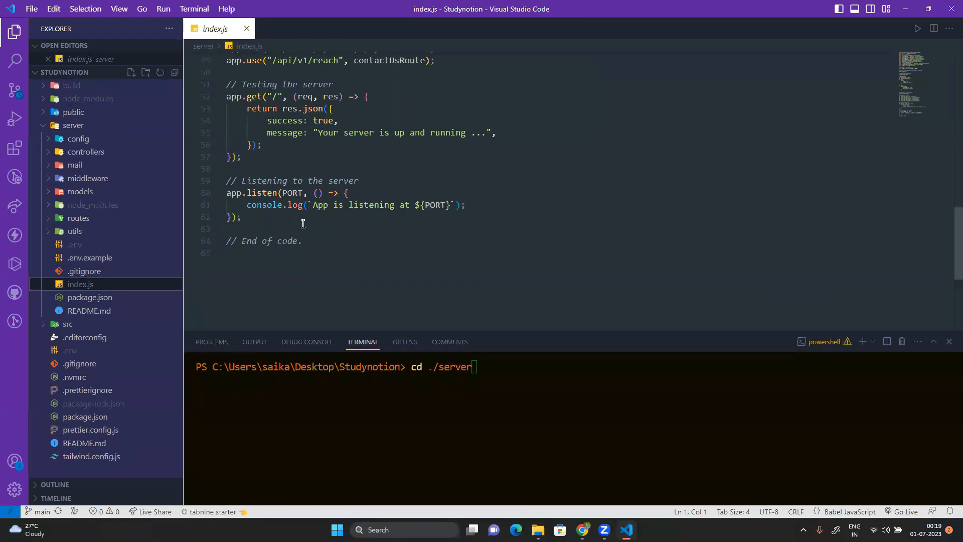
click(342, 232)
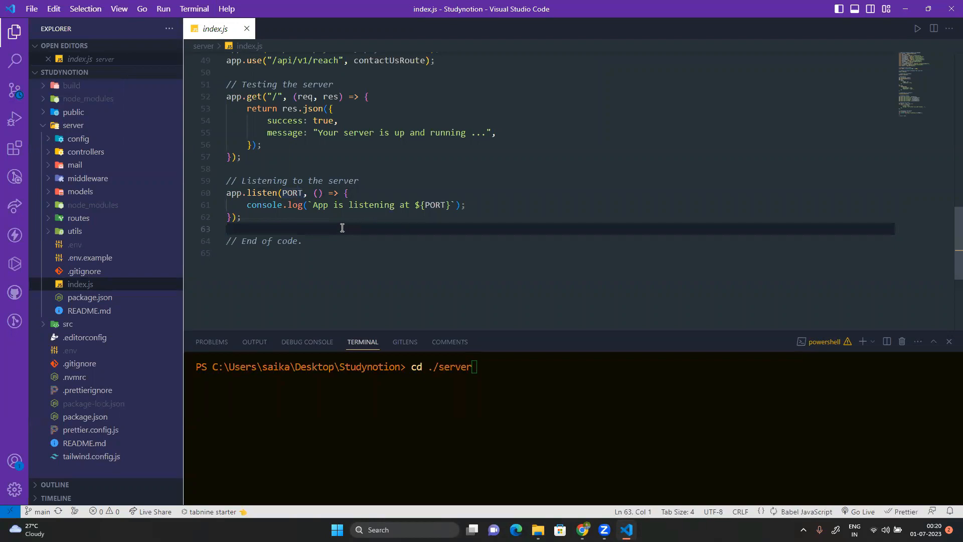
scroll(342, 225, up, 5)
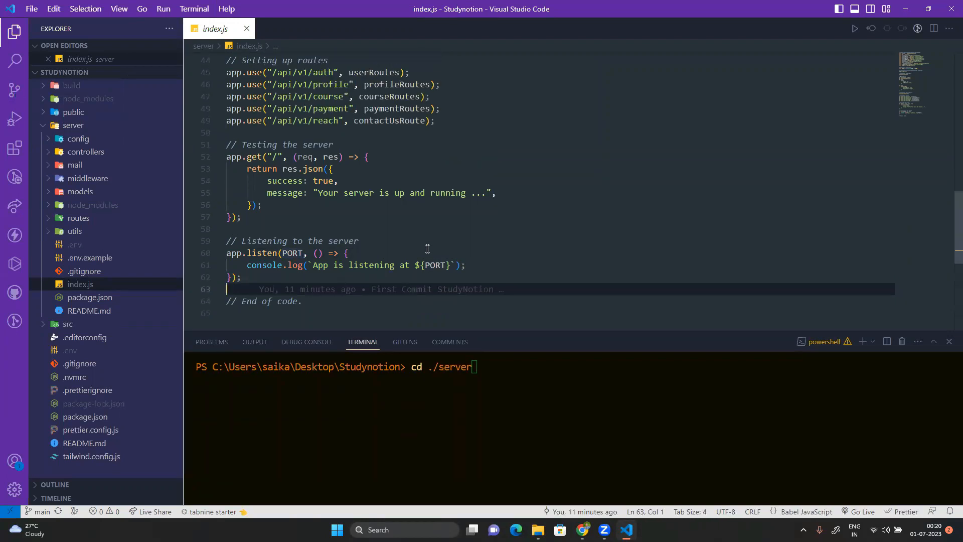
scroll(301, 226, down, 4)
Try replacing PORT with 4000 in the app.listen call and undo the replacement.
click(300, 226)
double_click(300, 226)
text(400)
key(ctrl+z)
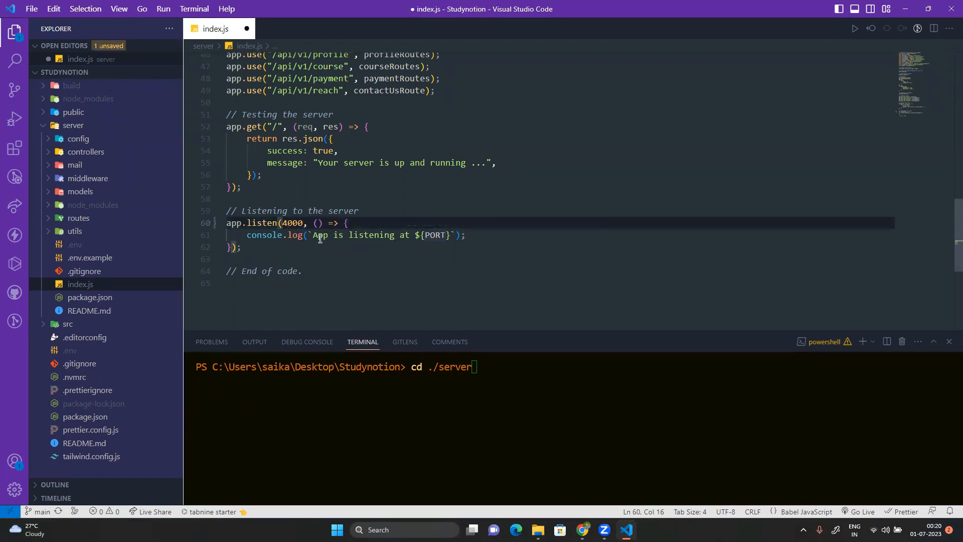
Examine the PORT constant's definition near the start of index.js.
scroll(323, 242, up, 12)
scroll(326, 244, up, 3)
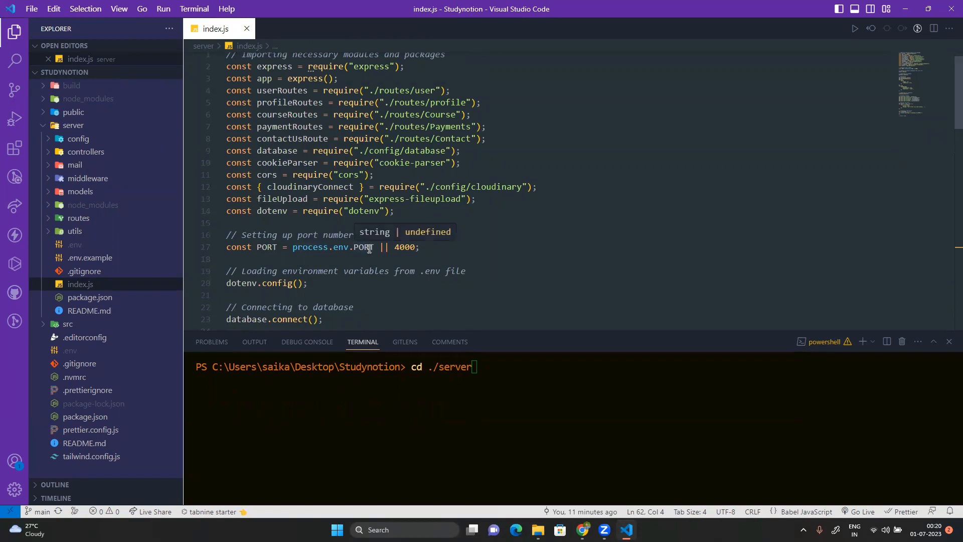
click(424, 249)
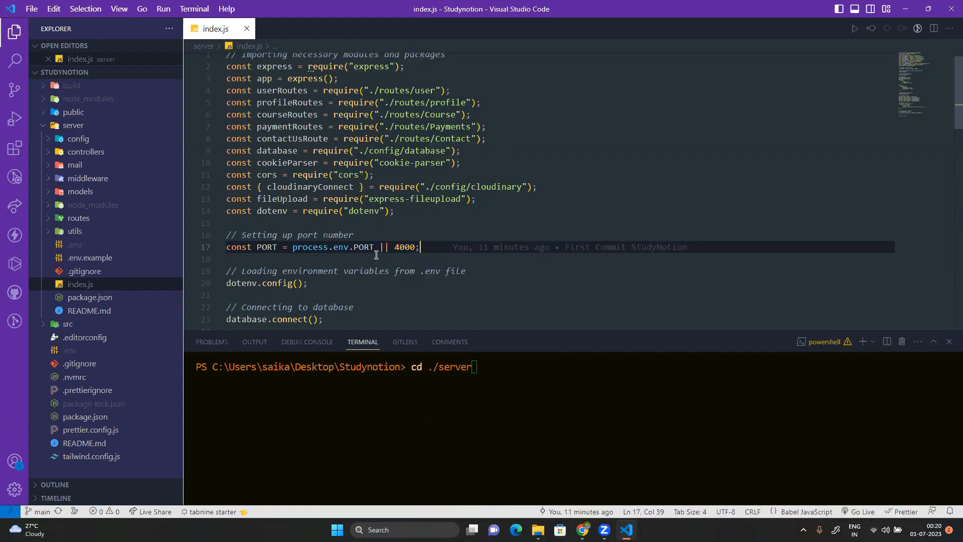
Open the server folder's .env file and copy its JWT_SECRET key and secret value into Render's environment variables in Chrome.
click(129, 351)
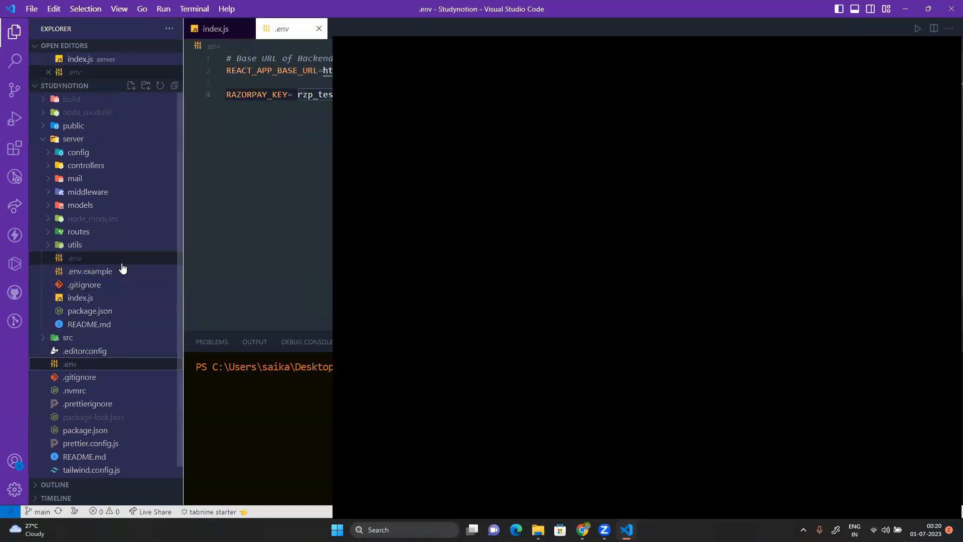
click(122, 258)
scroll(271, 150, up, 4)
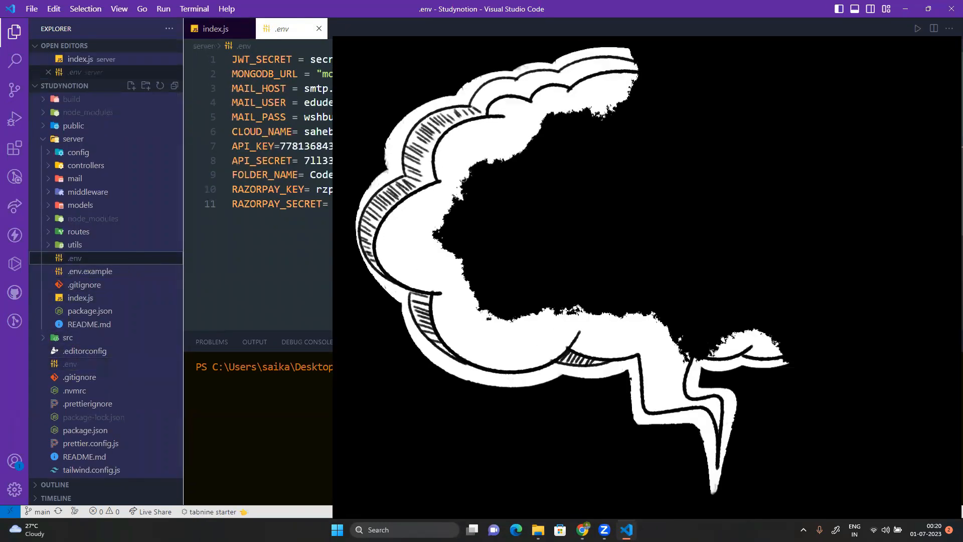
click(275, 61)
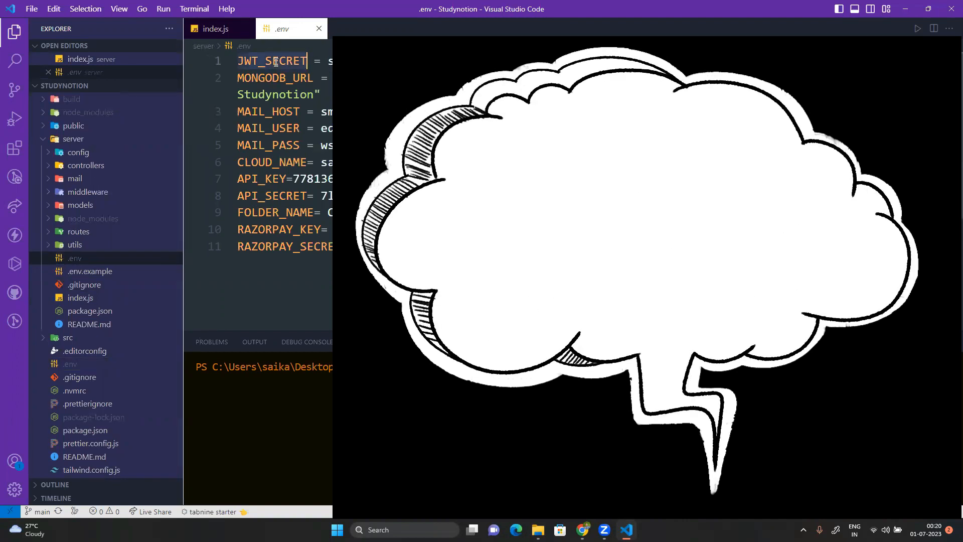
key(alt+Tab)
text(JWT_SECRET)
key(alt+Tab)
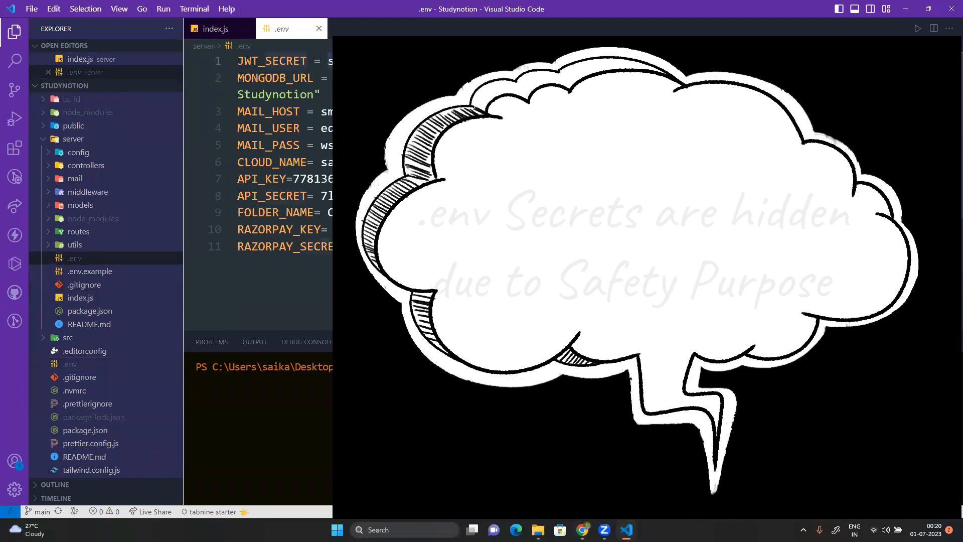
key(alt+Tab)
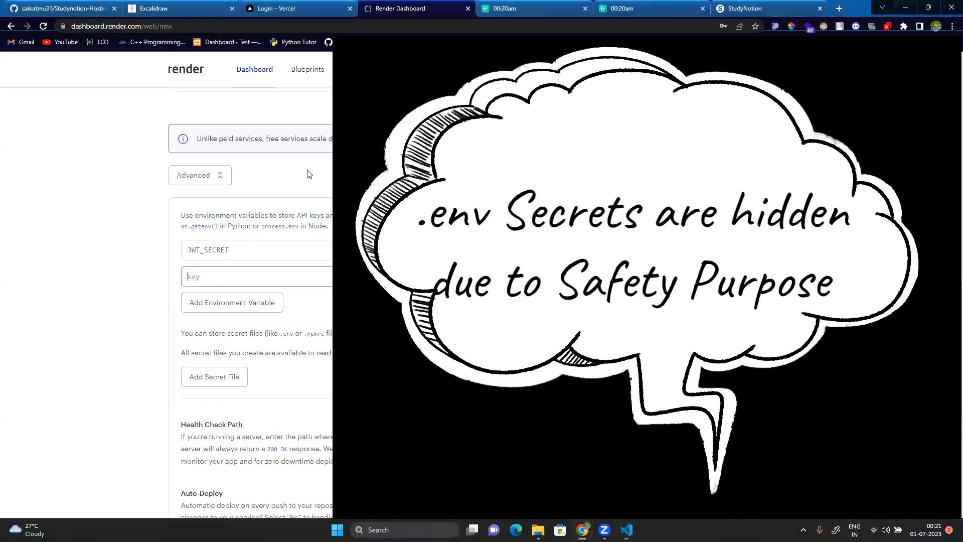
Add the MONGODB_URL environment variable in Render with the connection string from the server's .env file.
text(MONGODB_URL)
key(alt+Tab)
key(alt+Tab)
key(alt+Tab)
Add the MAIL_HOST environment variable in Render with the mail host from the server's .env file.
double_click(258, 116)
key(alt+Tab)
click(218, 307)
text(MAIL_HOST)
key(alt+Tab)
key(alt+Tab)
key(alt+Tab)
key(alt+Tab)
Add the MAIL_USER environment variable in Render with the mail account's address from the server's .env file.
click(232, 330)
key(alt+Tab)
key(alt+Tab)
click(221, 331)
text(MAIL_USER)
key(alt+Tab)
Add the MAIL_PASS environment variable in Render with the mail password from the server's .env file.
double_click(285, 148)
key(alt+Tab)
text(MAIL_PASS)
key(alt+Tab)
key(alt+Tab)
click(278, 377)
Add the CLOUD_NAME environment variable in Render with the cloud name from the server's .env file.
key(alt+Tab)
key(alt+Tab)
click(256, 379)
key(alt+Tab)
key(alt+Tab)
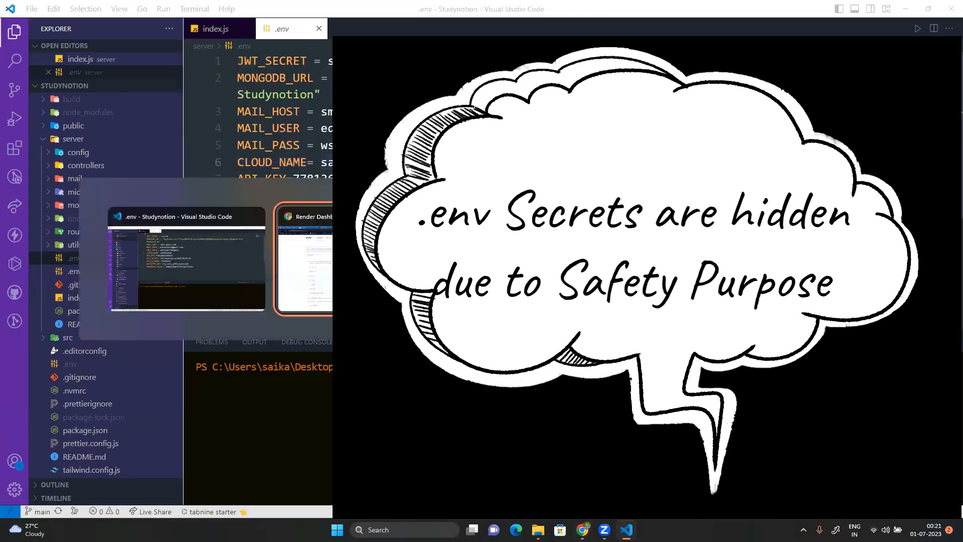
Add the API_KEY environment variable in Render with the API key from the server's .env file.
key(alt+Tab)
double_click(286, 177)
key(alt+Tab)
text(API_KEY)
key(alt+Tab)
key(alt+Tab)
key(alt+Tab)
key(alt+Tab)
click(274, 432)
Add the API_SECRET environment variable in Render with the API secret from the server's .env file.
key(alt+Tab)
key(alt+Tab)
text(API_SECRET)
scroll(256, 416, down, 1)
click(232, 407)
Add the FOLDER_NAME environment variable in Render with the folder name from the server's .env file.
key(alt+Tab)
key(alt+Tab)
text(FOLDER_NAME)
key(alt+Tab)
key(alt+Tab)
key(alt+Tab)
key(alt+Tab)
click(240, 432)
Add the RAZORPAY_KEY environment variable in Render with the Razorpay key from the server's .env file.
key(alt+Tab)
key(alt+Tab)
key(alt+Tab)
Add the RAZORPAY_SECRET environment variable in Render with the Razorpay secret from the server's .env file.
double_click(270, 248)
key(alt+Tab)
key(alt+Tab)
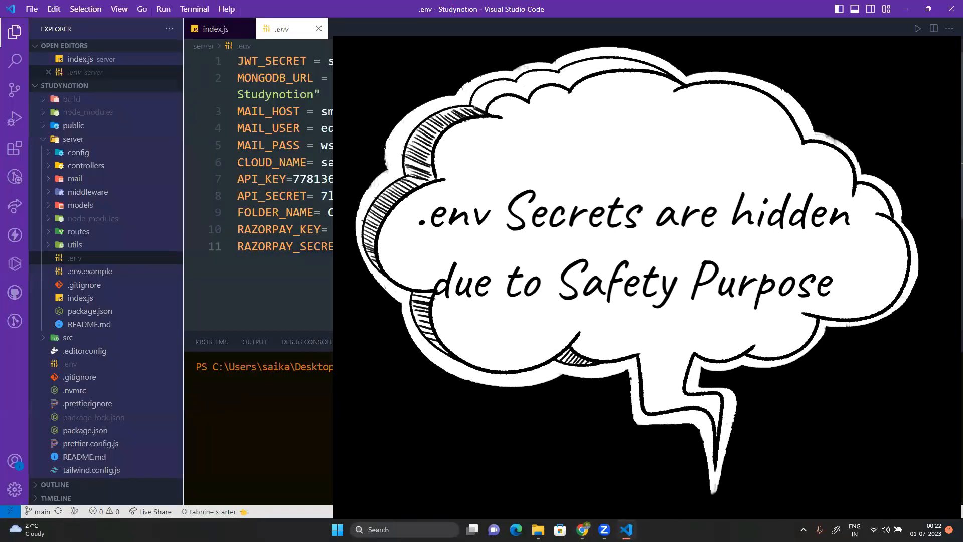
key(alt+Tab)
text(RAZORPAY_SECRET)
Review the list of environment variables and create the Studynotion-Backend web service.
scroll(251, 301, down, 2)
scroll(251, 301, up, 2)
scroll(251, 301, up, 1)
scroll(255, 301, down, 2)
scroll(256, 301, up, 1)
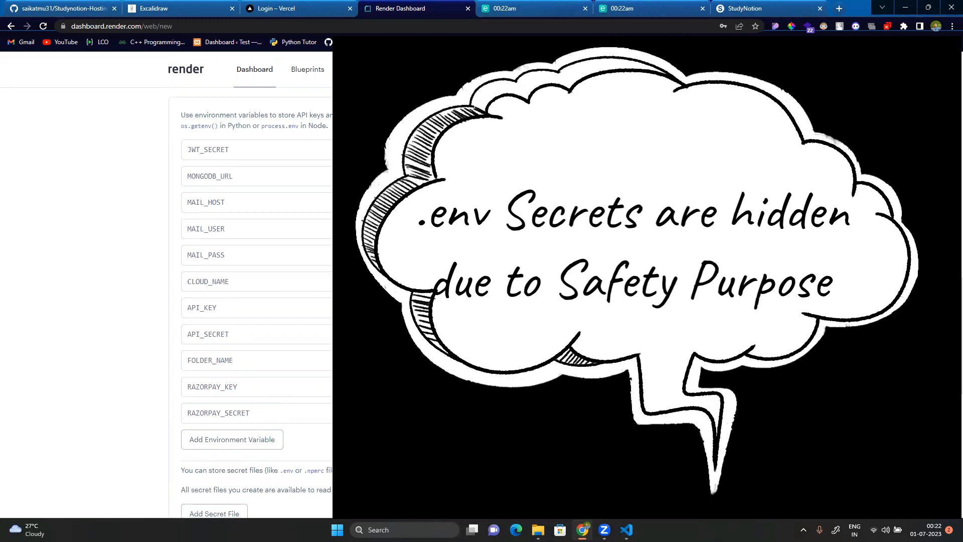
scroll(235, 456, down, 9)
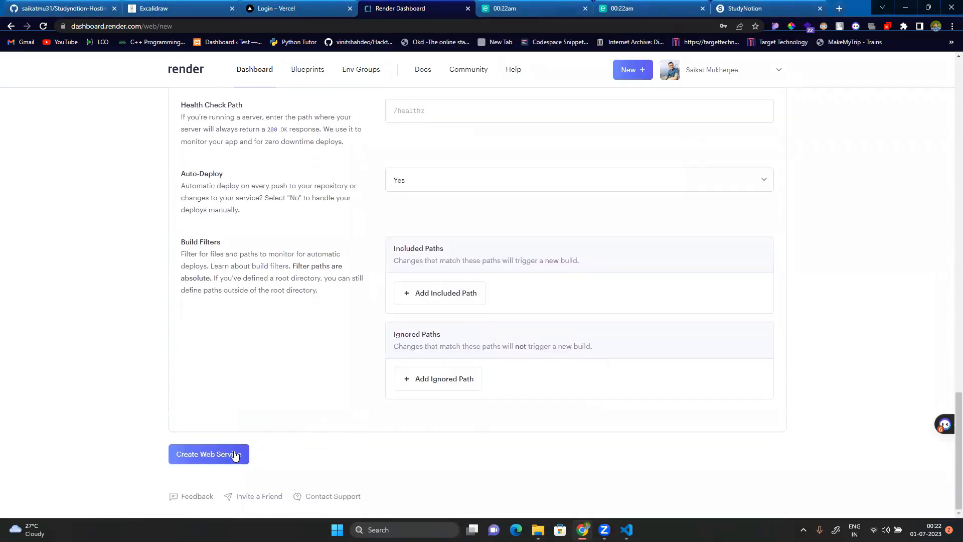
click(234, 455)
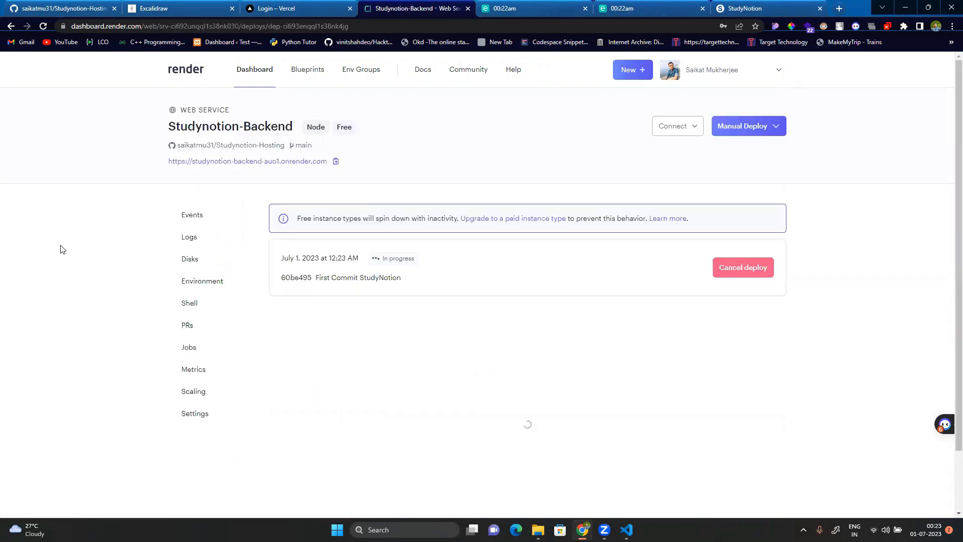
Open the Studynotion-Backend service URL in a new browser tab, check it, and return to the Render deploy page.
right_click(227, 161)
click(241, 170)
click(471, 6)
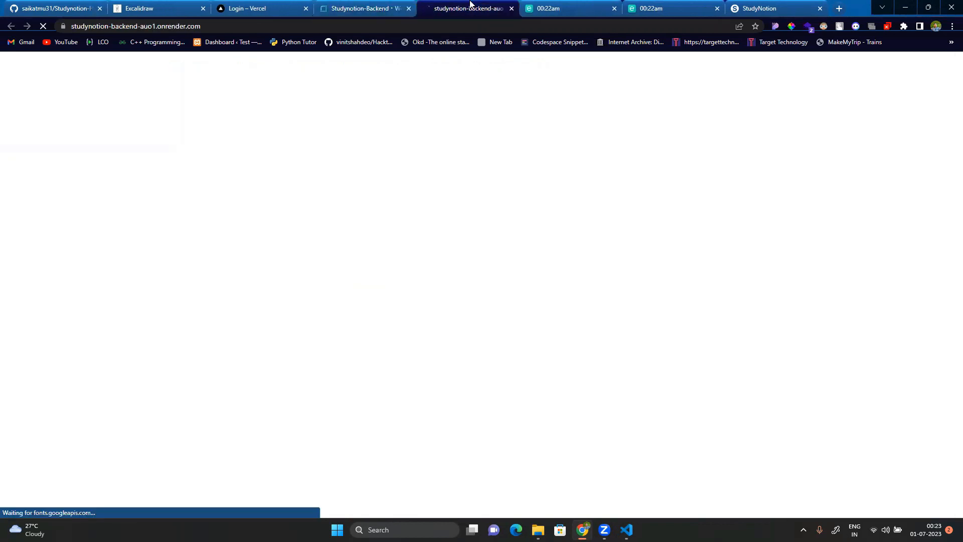
click(390, 9)
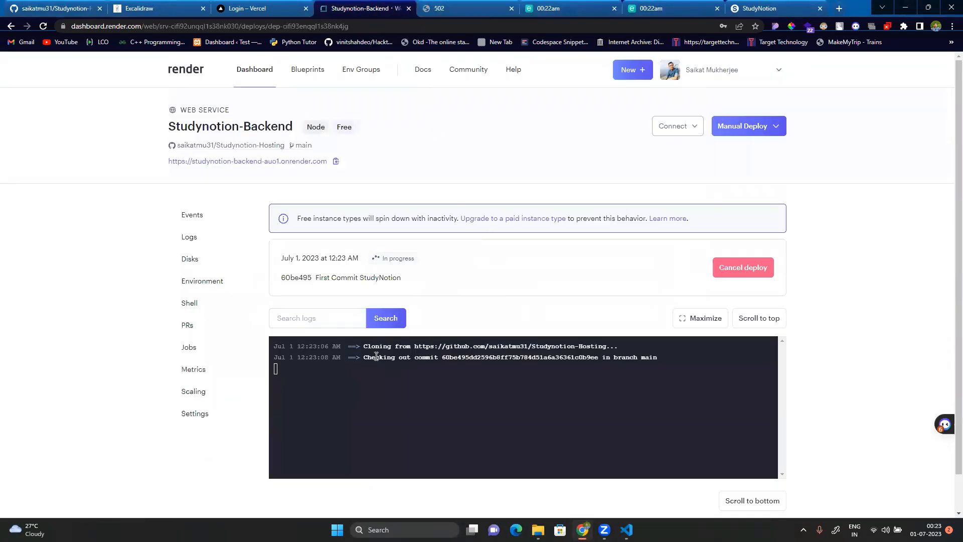
Examine the repository cloning and build command lines in the Studynotion-Backend deploy log.
drag(358, 346, 587, 347)
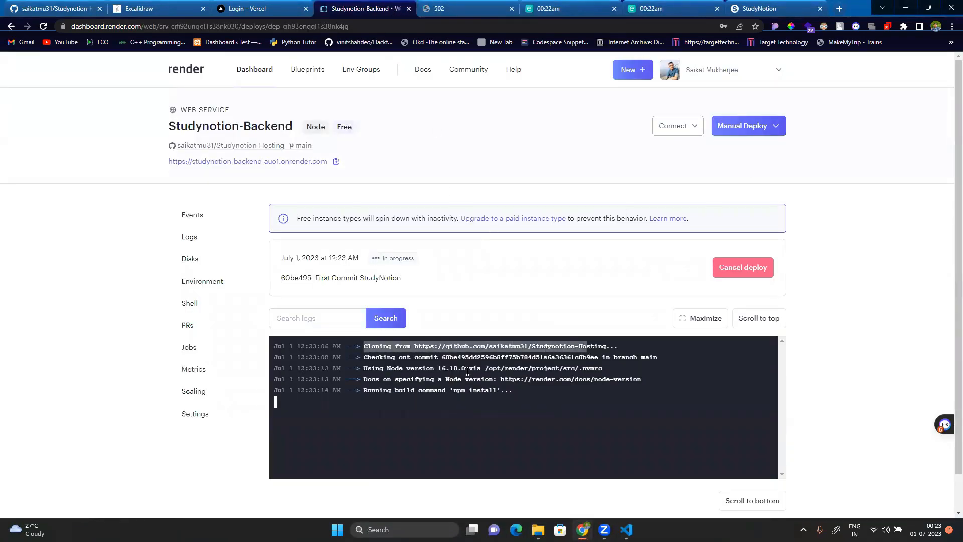
scroll(468, 371, down, 1)
drag(407, 339, 495, 352)
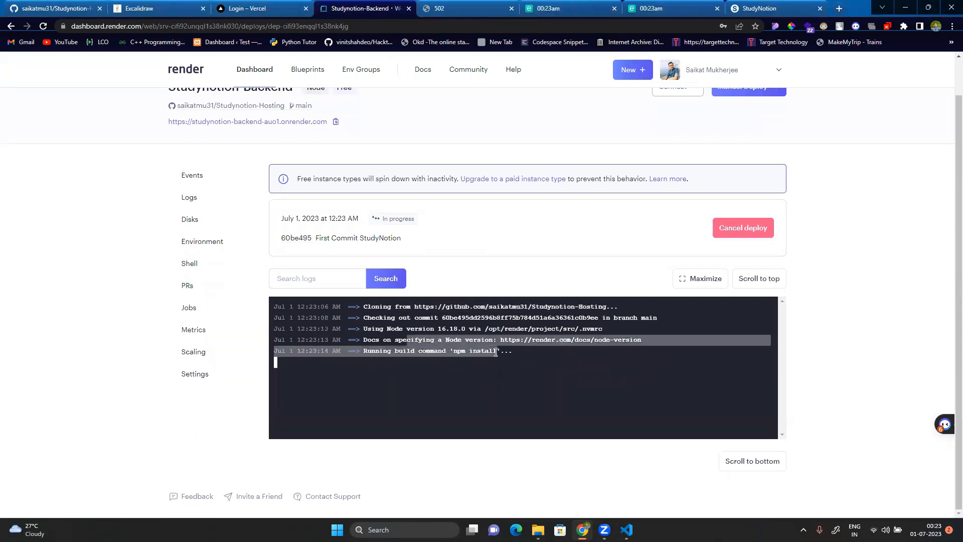
click(532, 354)
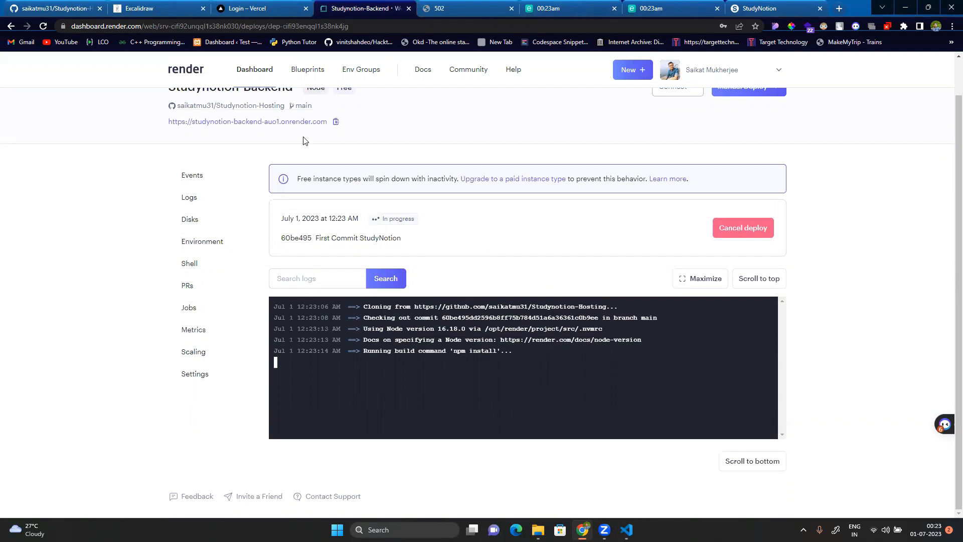
Review the base URL and Razorpay key variables in the frontend's root .env file in Visual Studio Code, then return to Render.
click(627, 529)
scroll(142, 357, down, 1)
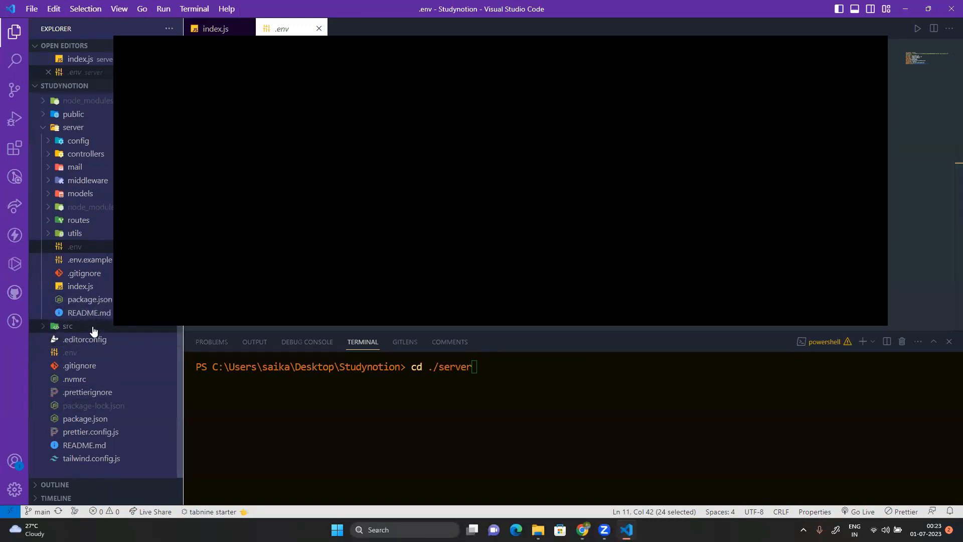
click(90, 354)
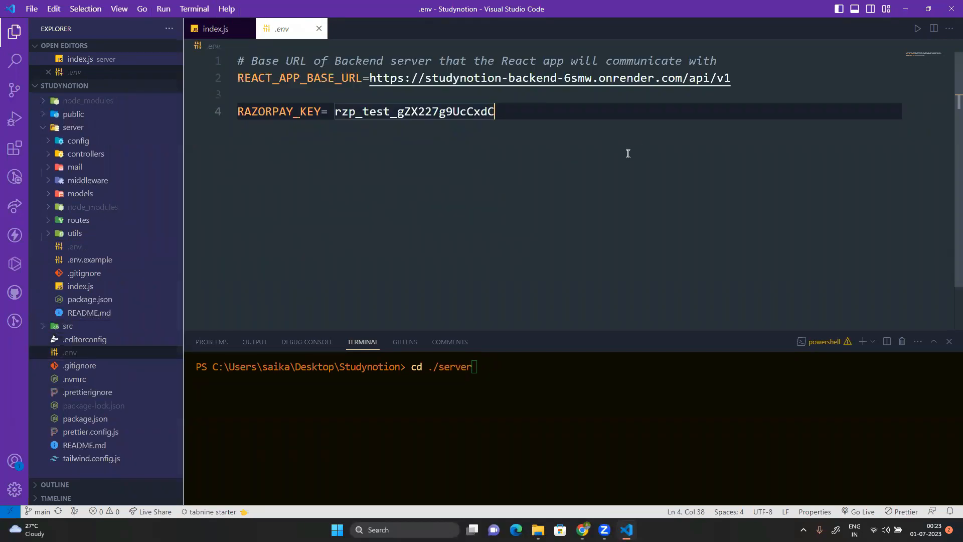
drag(685, 78, 386, 88)
drag(495, 114, 343, 113)
click(560, 117)
click(906, 8)
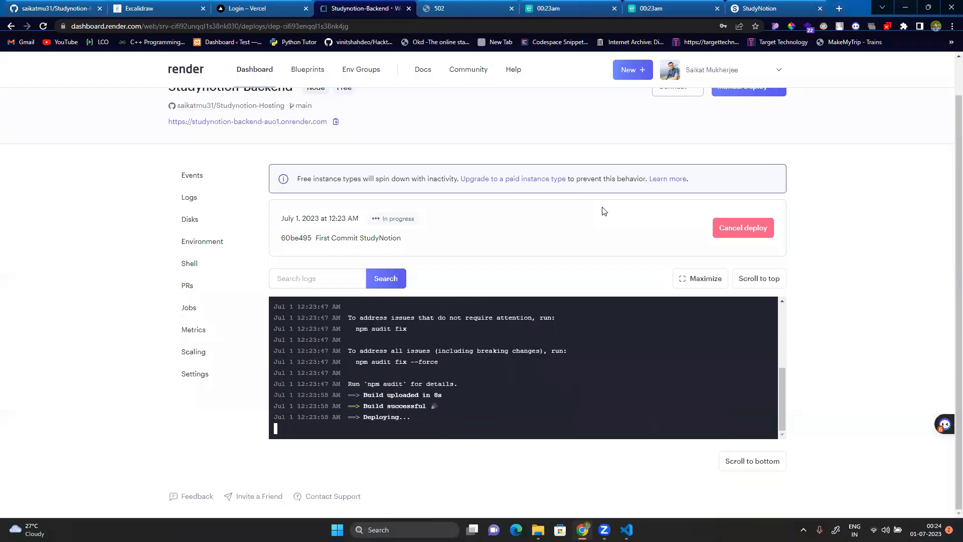
Examine the build result and service start lines in the Studynotion-Backend deploy log.
scroll(605, 211, up, 1)
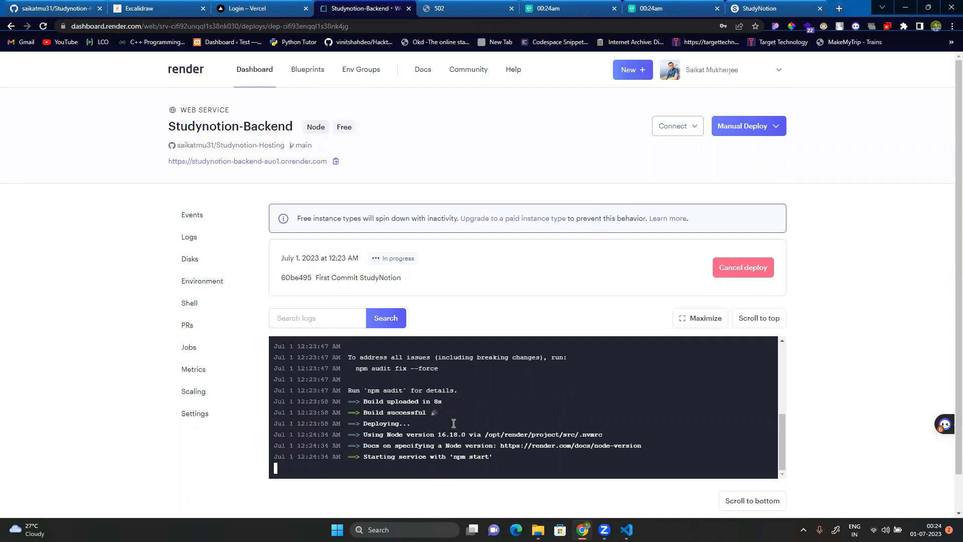
scroll(388, 386, up, 1)
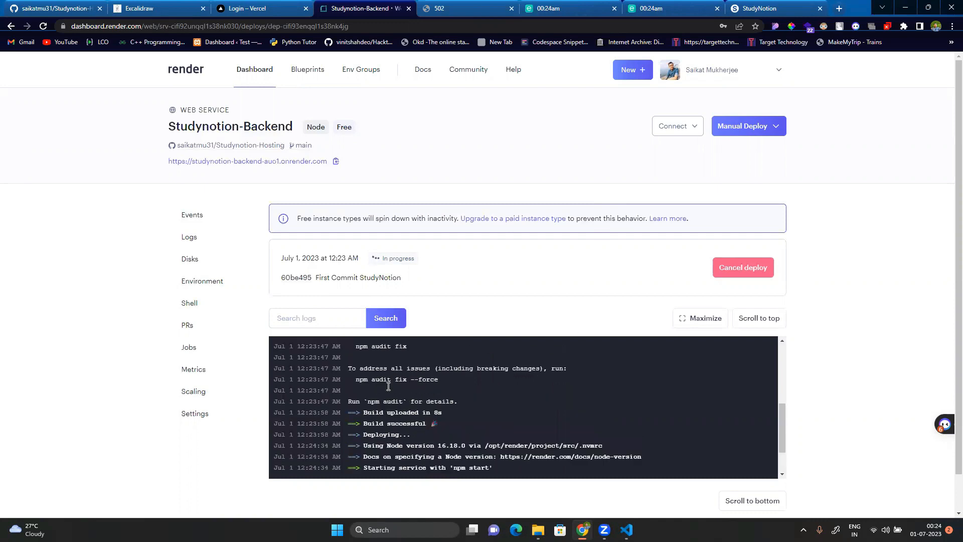
drag(369, 423, 416, 424)
scroll(417, 423, down, 2)
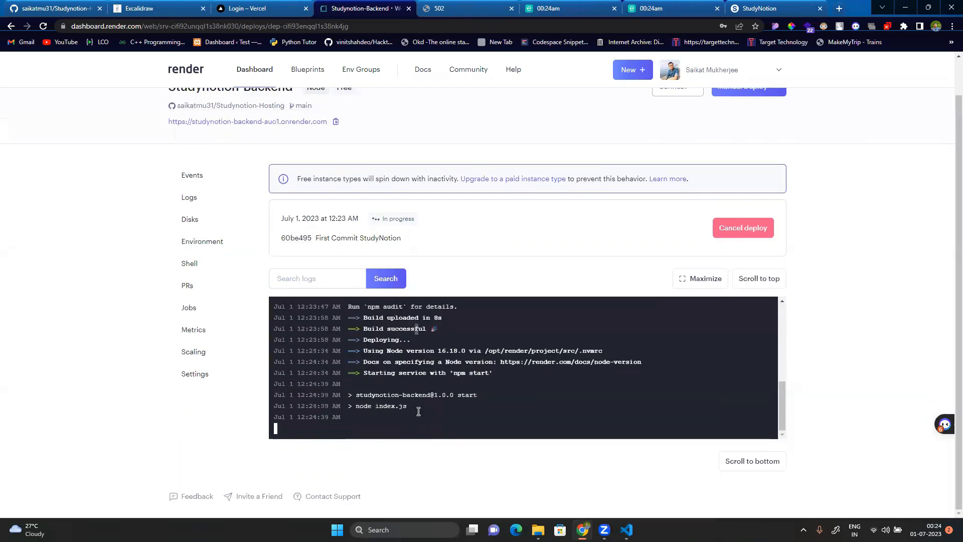
drag(365, 406, 391, 406)
click(426, 408)
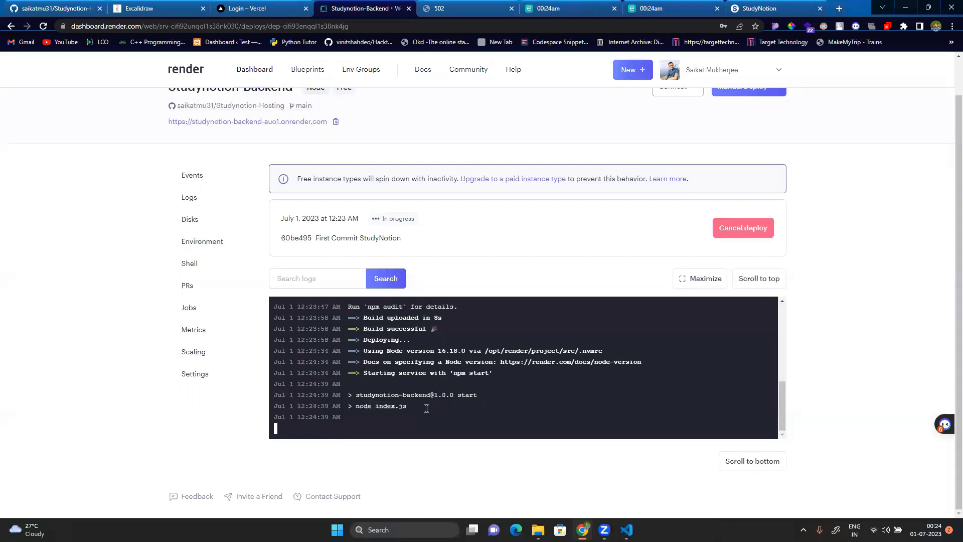
Reload the deployed backend's URL, inspect its JSON response, and go back to the Render deploy page.
click(454, 8)
click(40, 28)
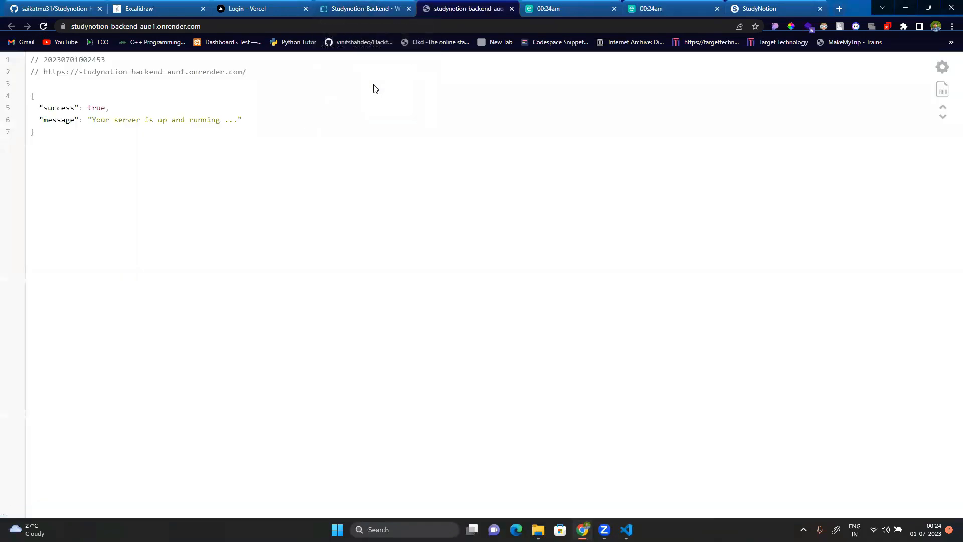
drag(45, 137, 28, 95)
click(146, 161)
click(353, 9)
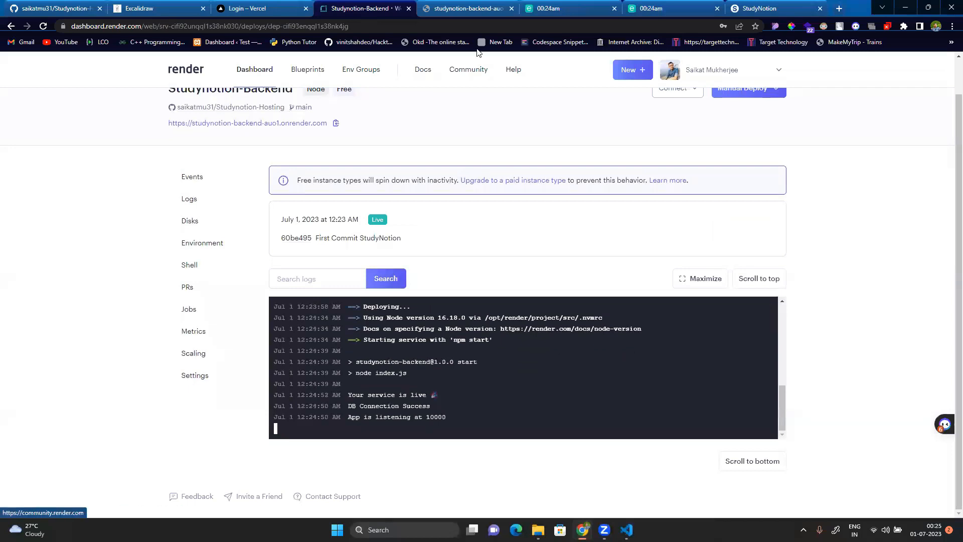
Check the backend's live address once more and review the deploy status and log in Render.
click(469, 8)
click(262, 26)
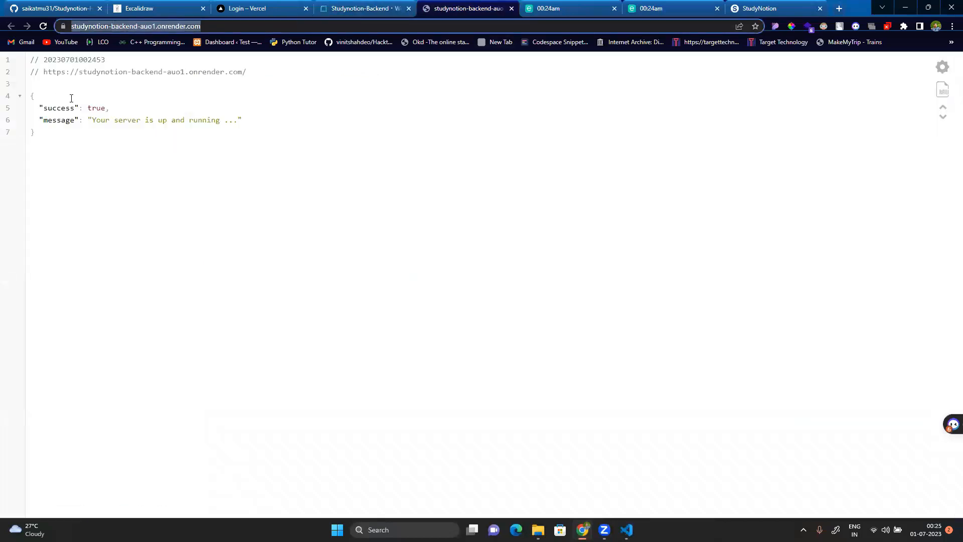
click(243, 200)
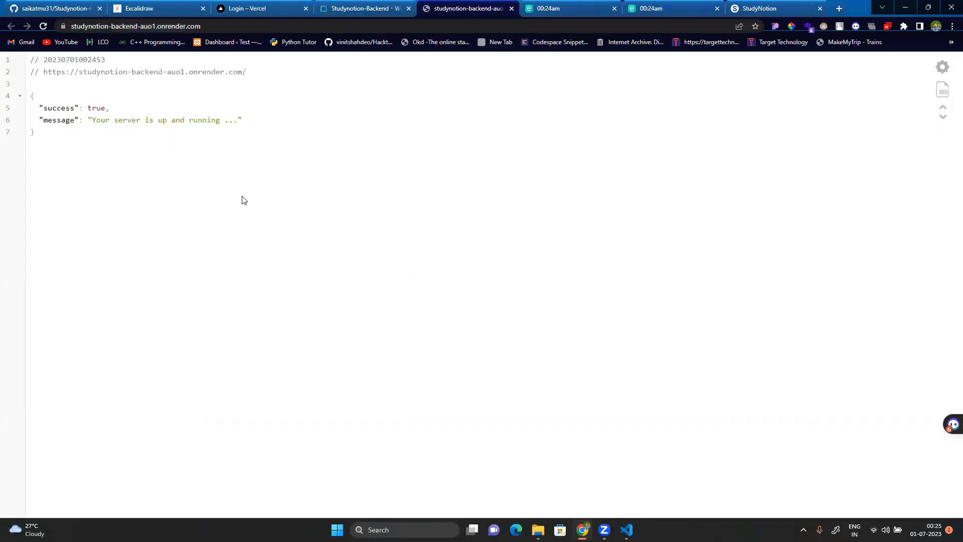
click(326, 8)
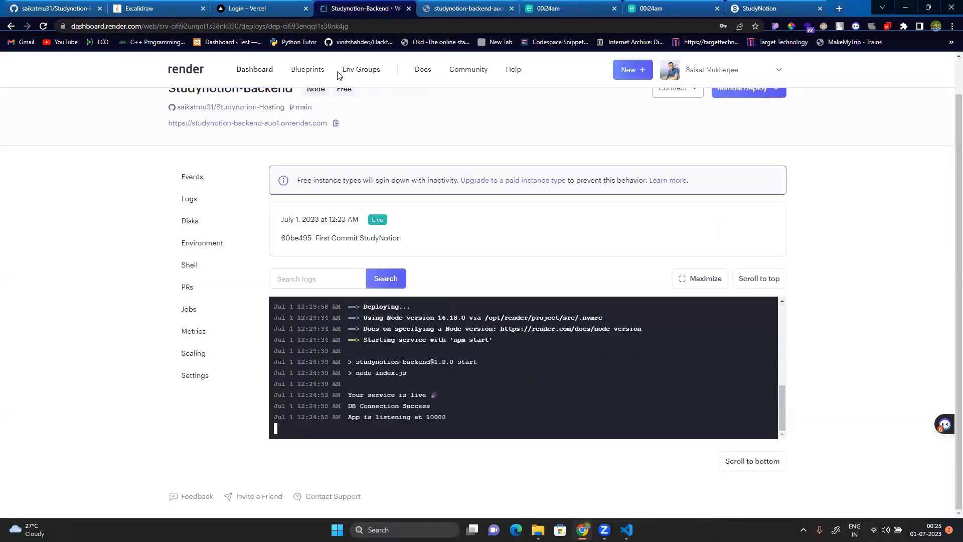
scroll(469, 179, up, 1)
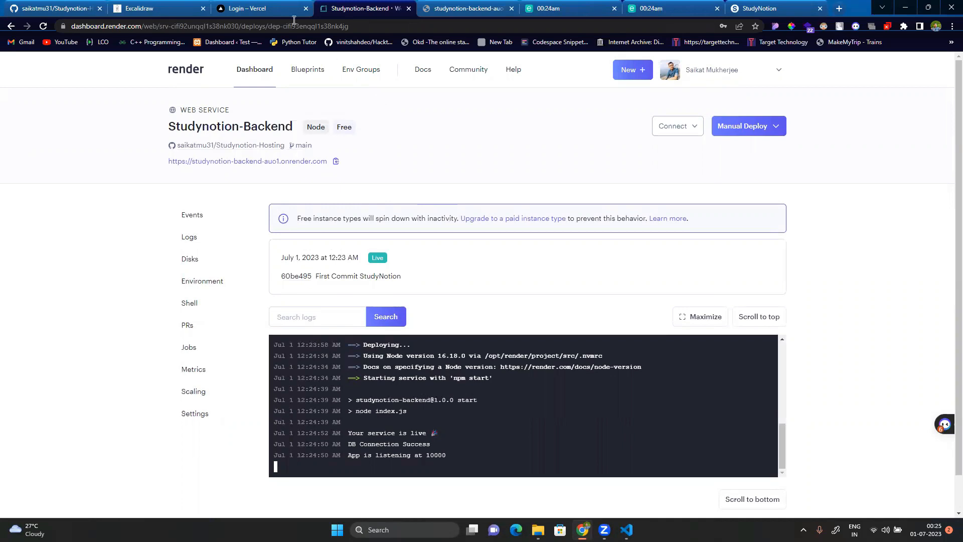
Log in to Vercel with GitHub and start creating a new project.
click(269, 5)
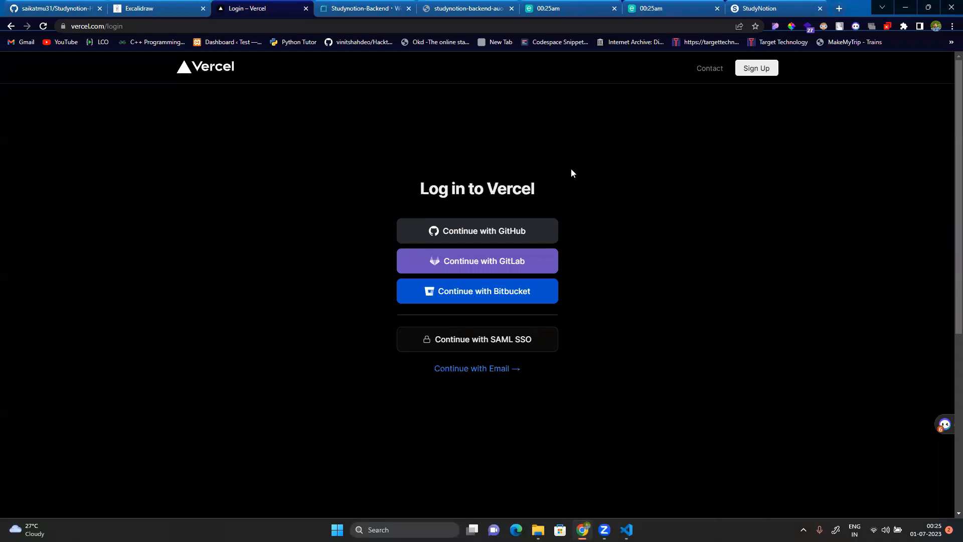
click(524, 229)
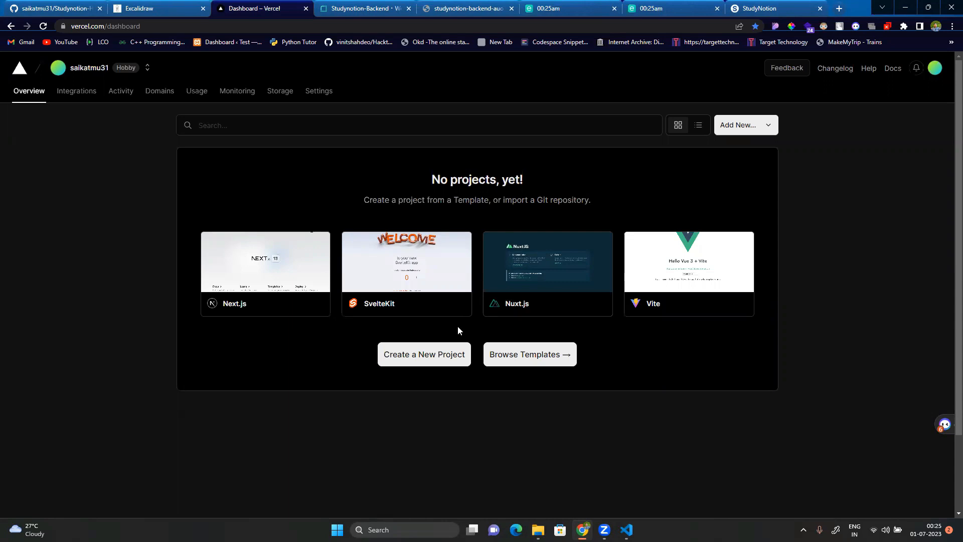
click(445, 357)
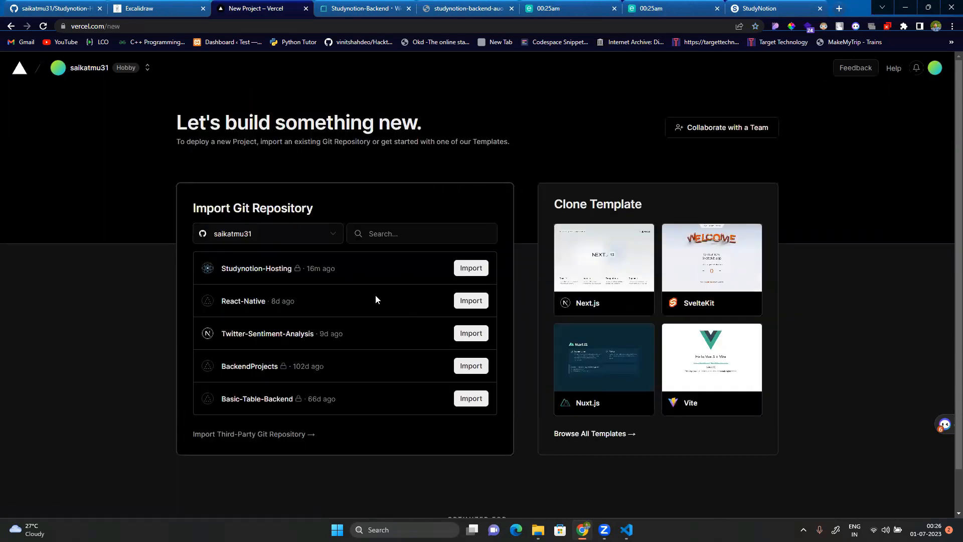
Import the Studynotion-Hosting repository into Vercel and name the project studynotion-frontend.
drag(222, 268, 365, 269)
scroll(366, 268, up, 5)
scroll(365, 269, left, 2)
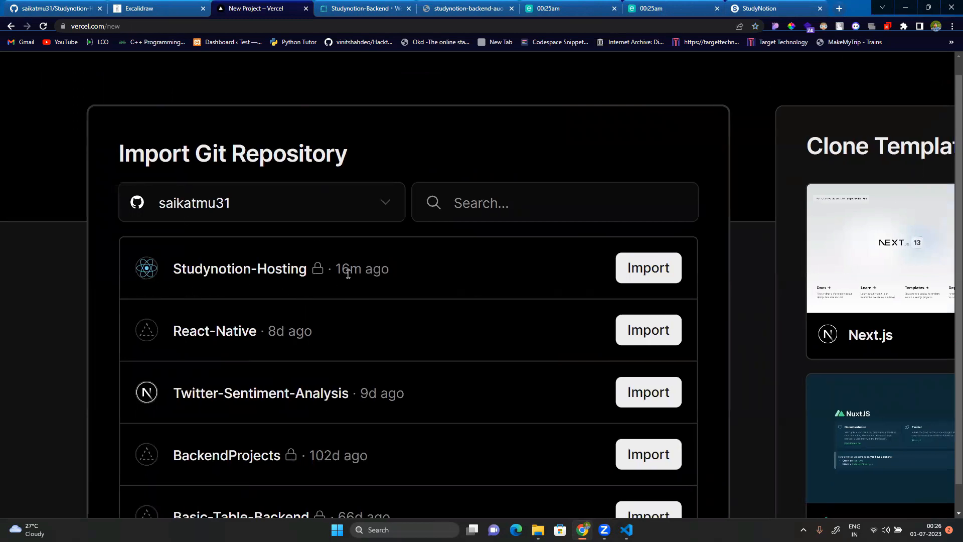
scroll(348, 273, down, 5)
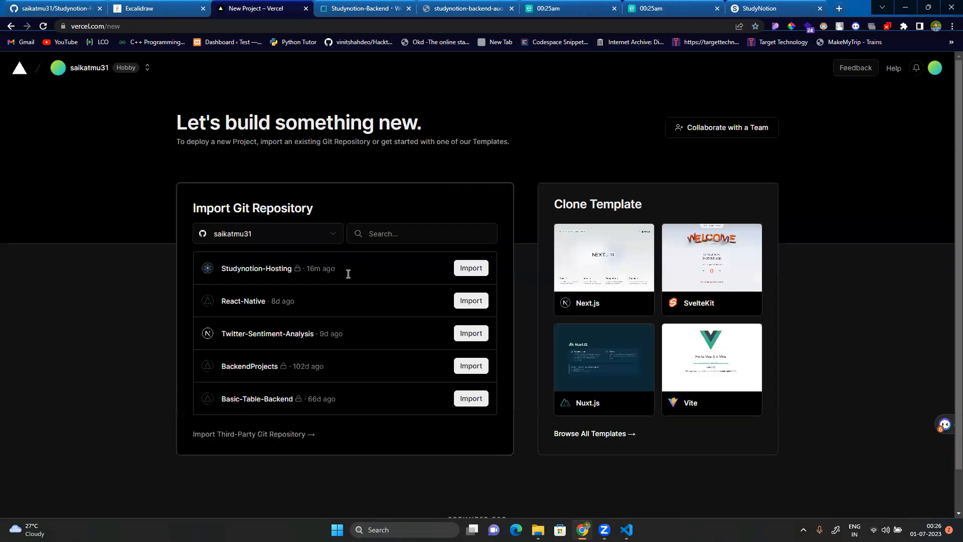
click(462, 267)
drag(460, 264, 424, 265)
key(BackSpace)
text(frontend)
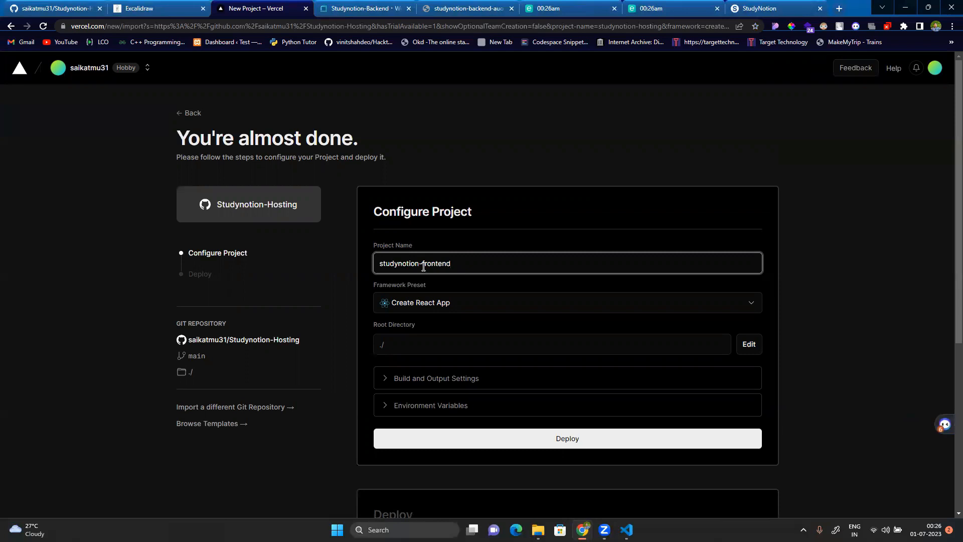
Expand the project's build and output settings to review the default commands, and open its environment variables section.
scroll(419, 275, down, 1)
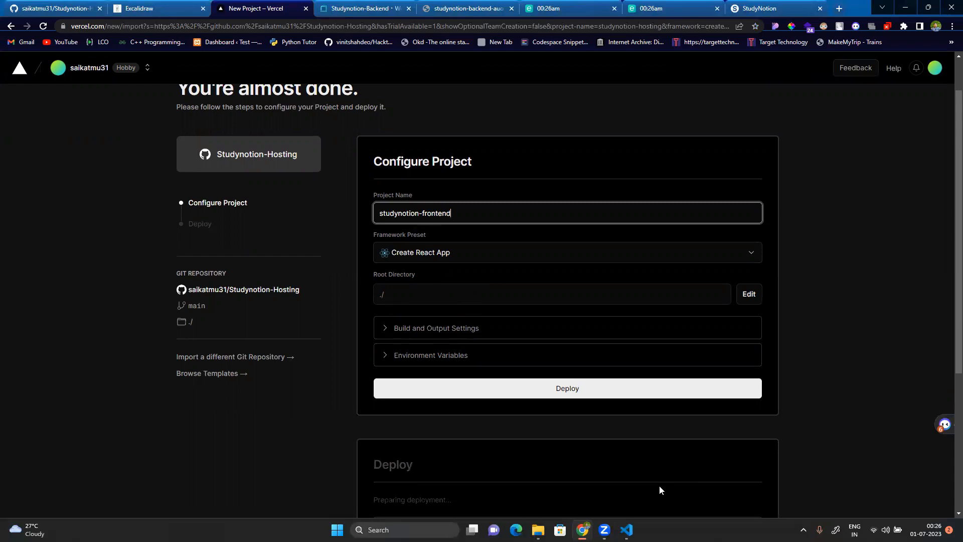
click(604, 388)
scroll(403, 292, down, 1)
click(404, 278)
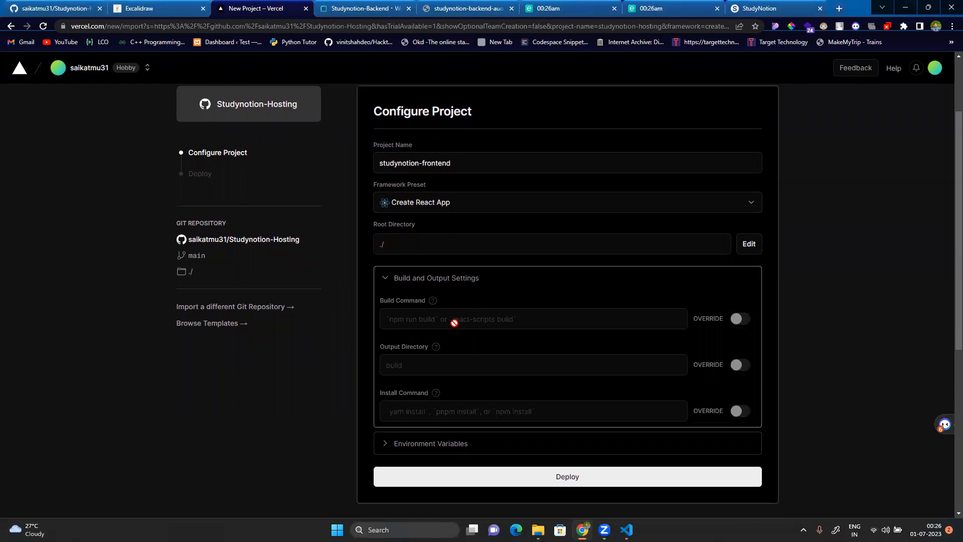
scroll(456, 361, down, 1)
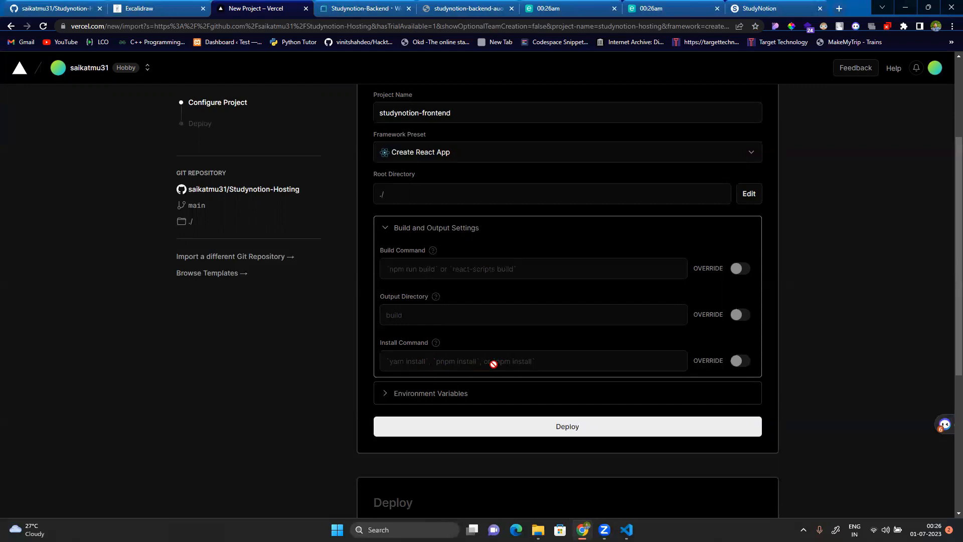
click(492, 427)
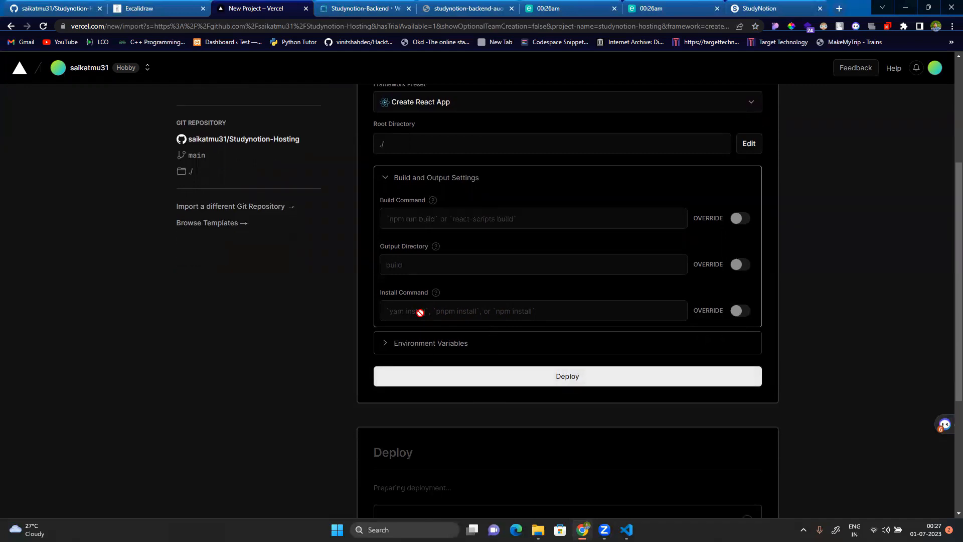
click(422, 343)
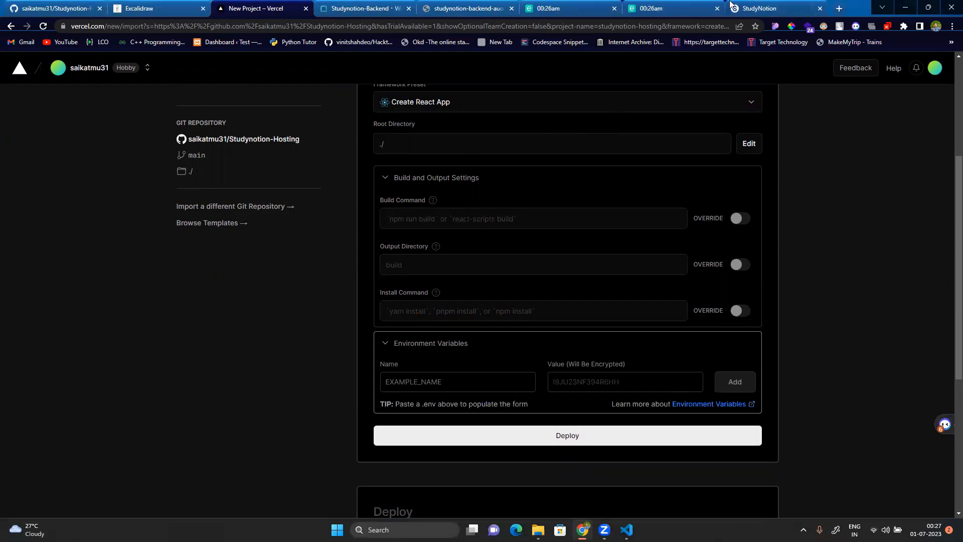
Copy the deployed backend's URL and enter it with /api/v1 appended as the value of the first Vercel environment variable.
click(757, 8)
click(469, 8)
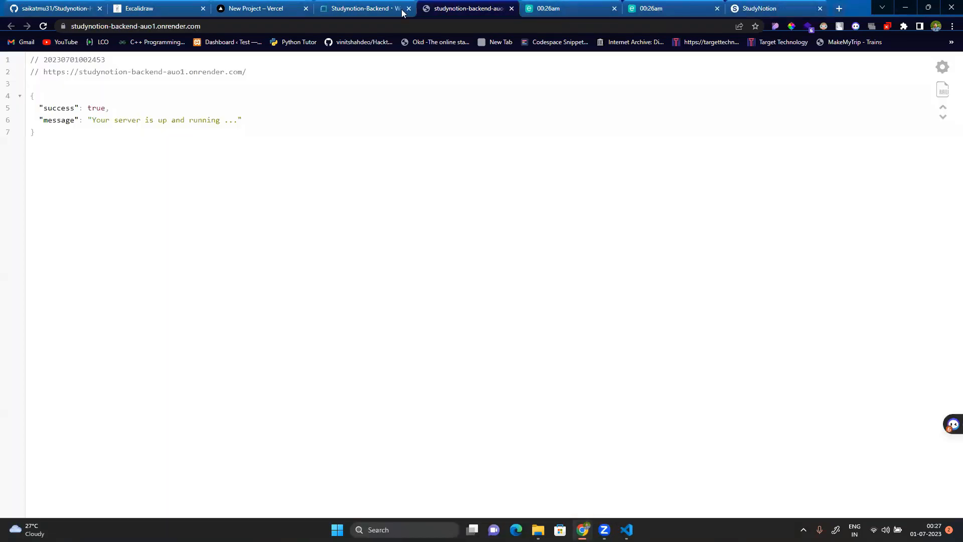
click(217, 26)
key(ctrl+c)
click(354, 9)
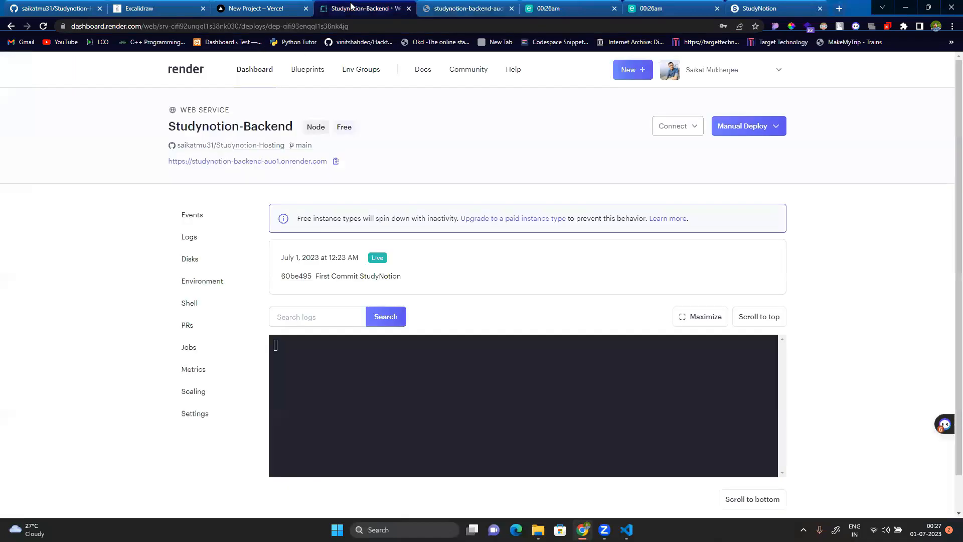
click(295, 7)
click(580, 382)
key(ctrl+v)
text(a)
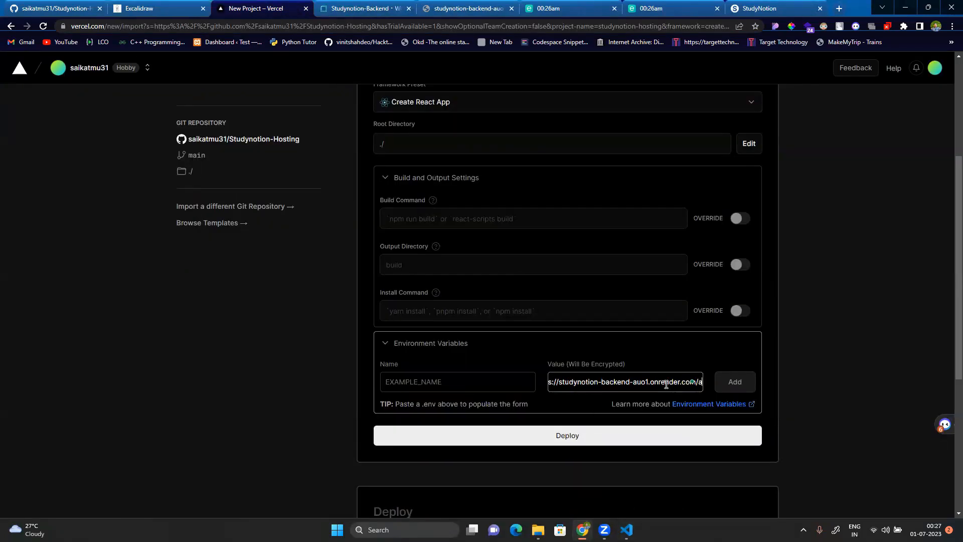
text(pi/v1)
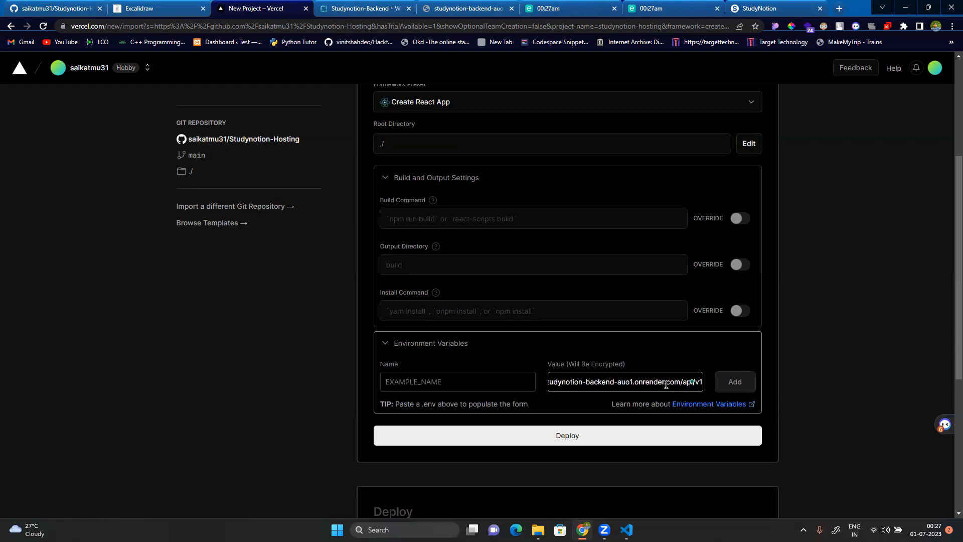
Copy the name REACT_APP_BASE_URL from the frontend .env file into the Vercel variable's name and add the variable.
click(411, 387)
click(626, 528)
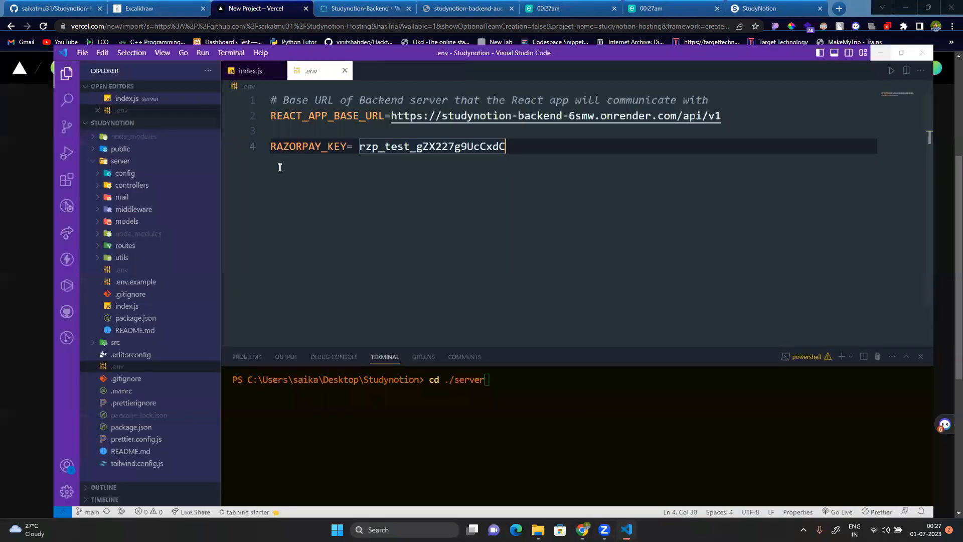
double_click(300, 78)
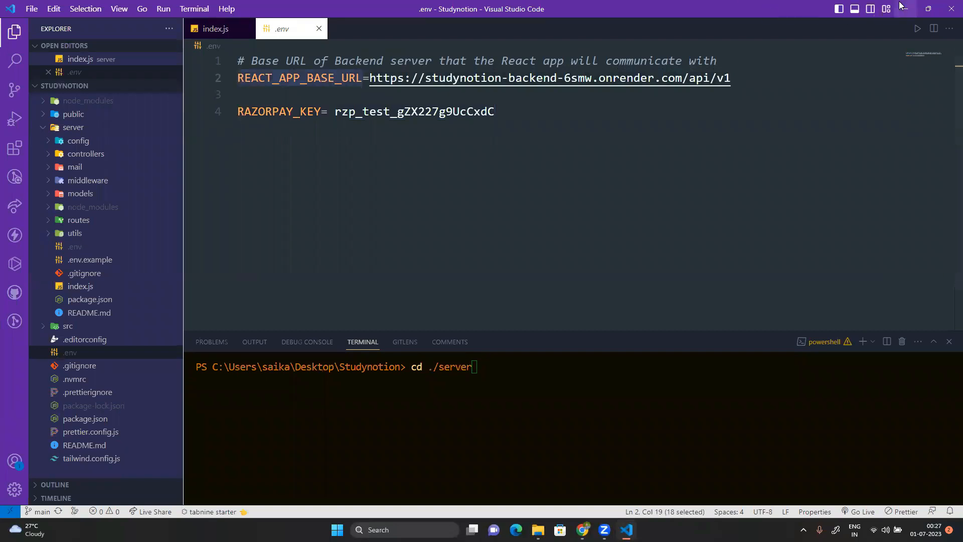
key(ctrl+c)
click(904, 9)
key(ctrl+v)
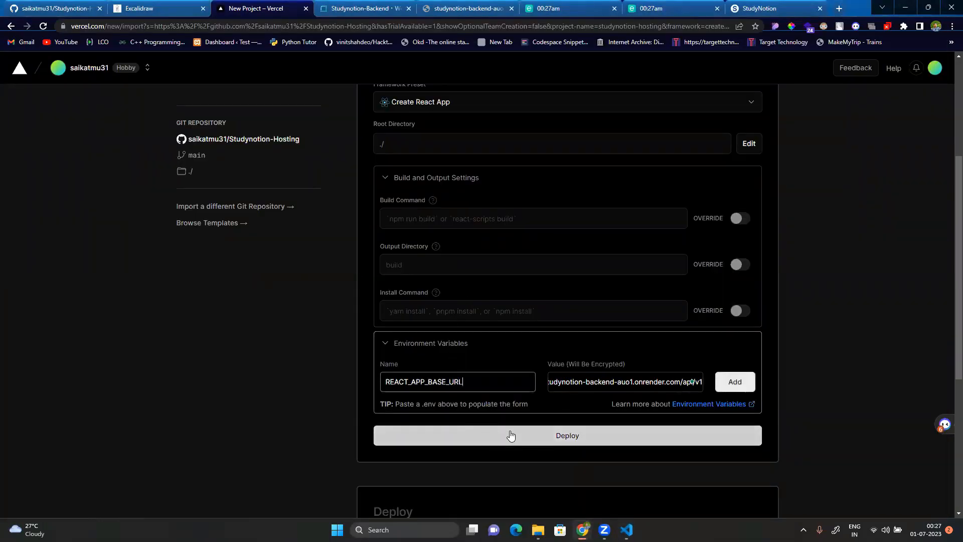
click(733, 382)
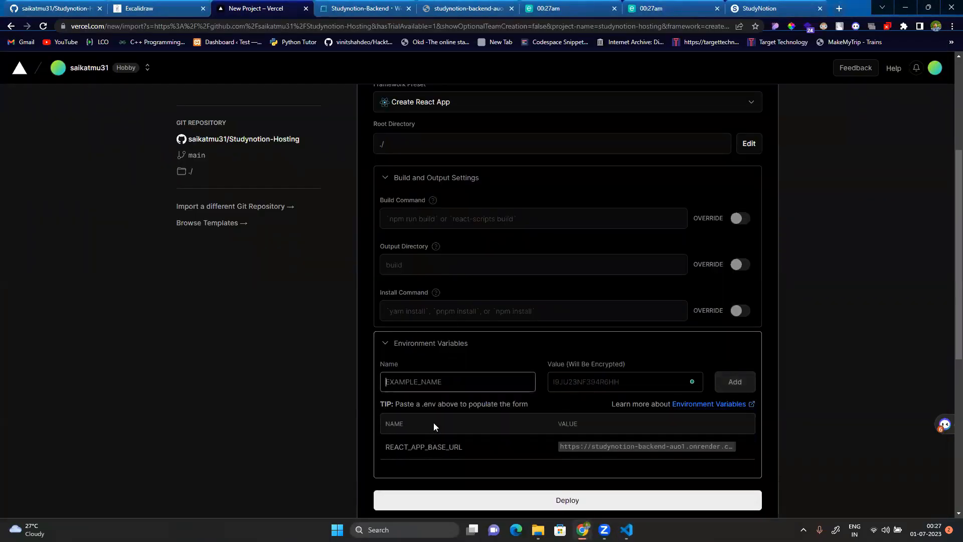
Copy RAZORPAY_KEY from the .env file in VS Code and enter it as the second Vercel variable's name.
mouse_move(627, 529)
click(610, 485)
double_click(271, 110)
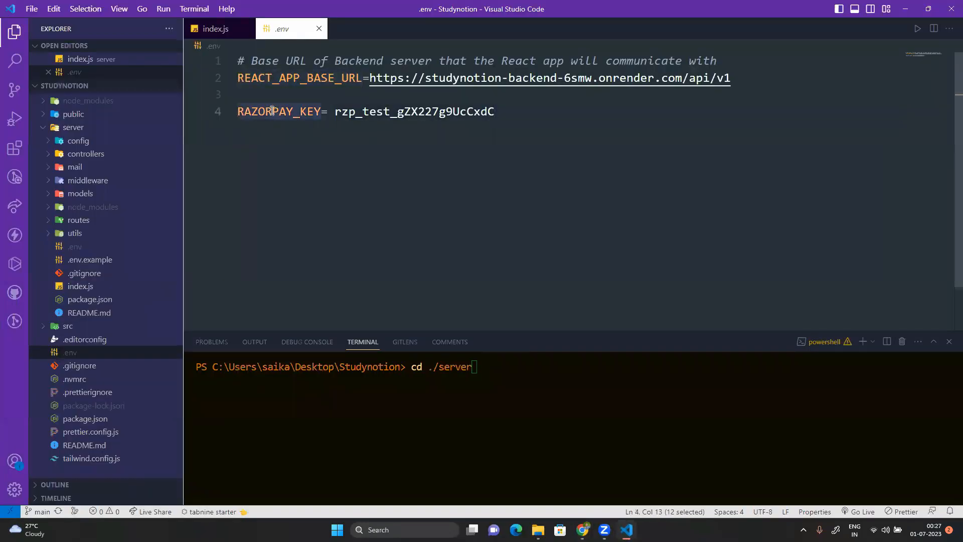
key(ctrl+c)
key(alt+Tab)
key(ctrl+v)
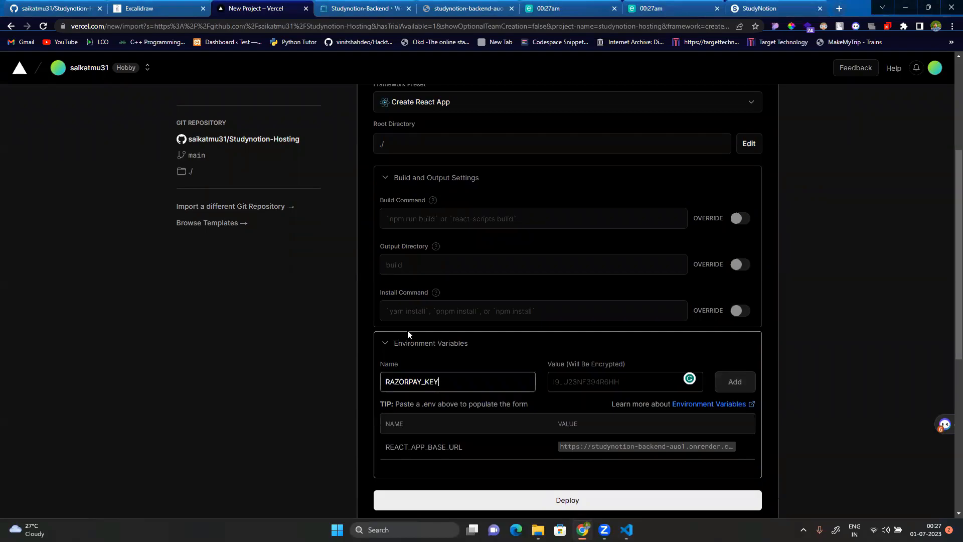
Copy the Razorpay key from the .env file into the RAZORPAY_KEY variable's value and add the variable.
key(alt+Tab)
double_click(400, 118)
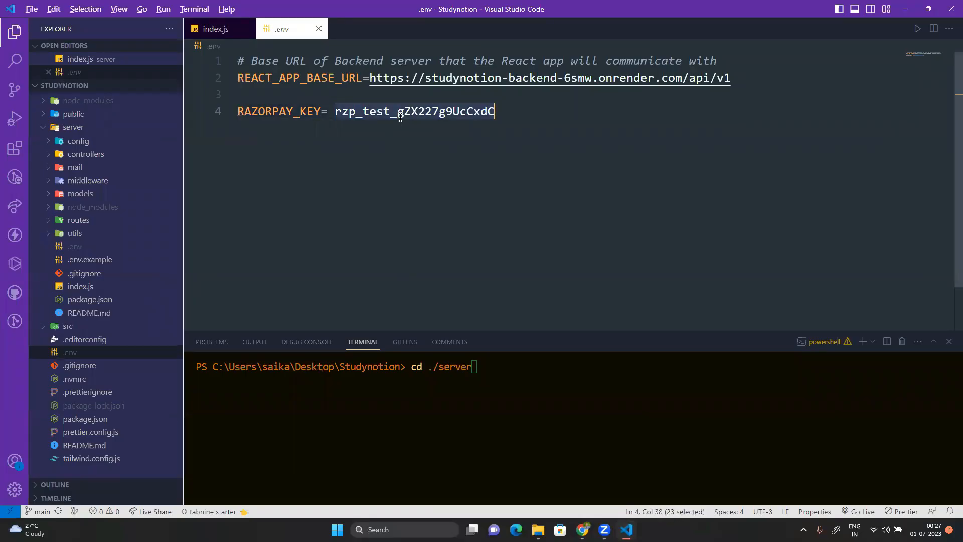
key(ctrl+c)
key(alt+Tab)
click(573, 380)
key(ctrl+v)
scroll(572, 366, down, 2)
click(580, 407)
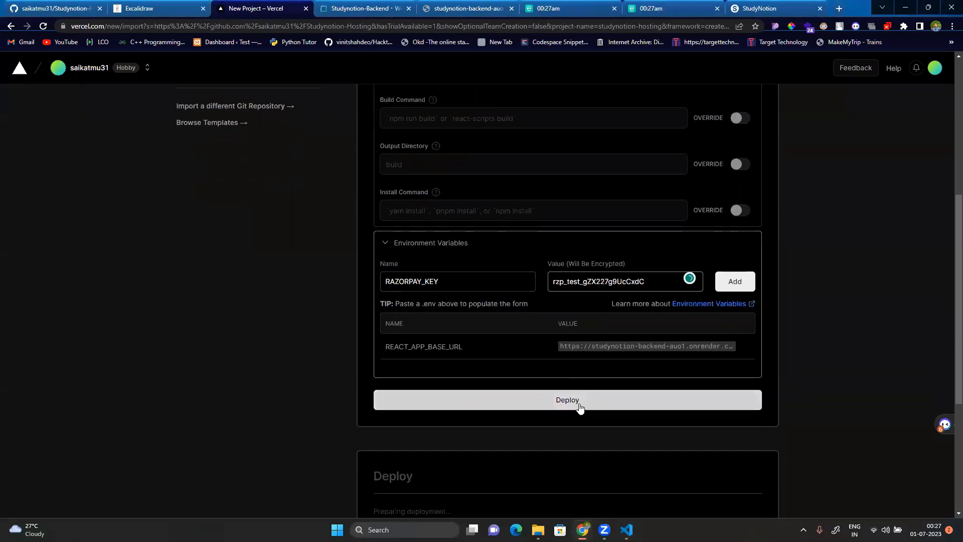
click(733, 281)
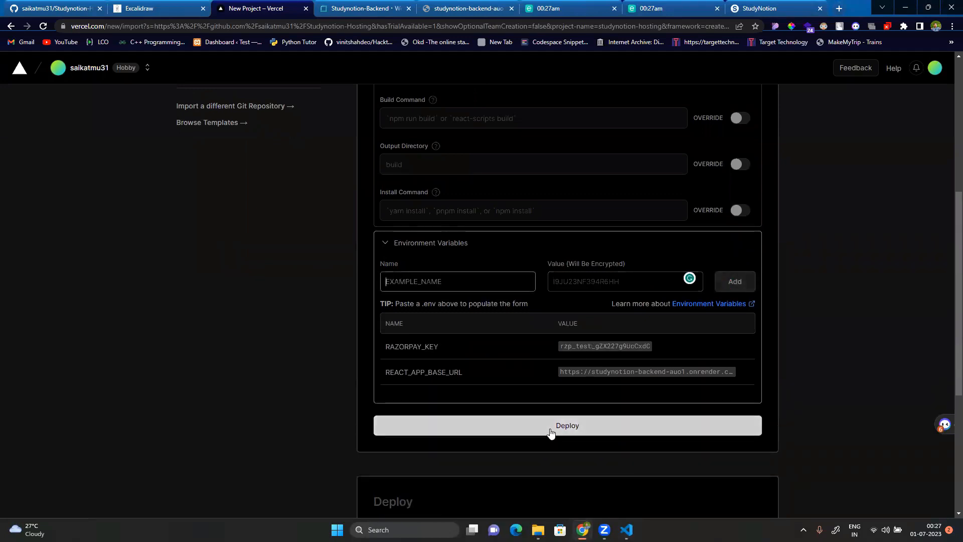
Deploy the studynotion-frontend project with its two environment variables.
click(551, 431)
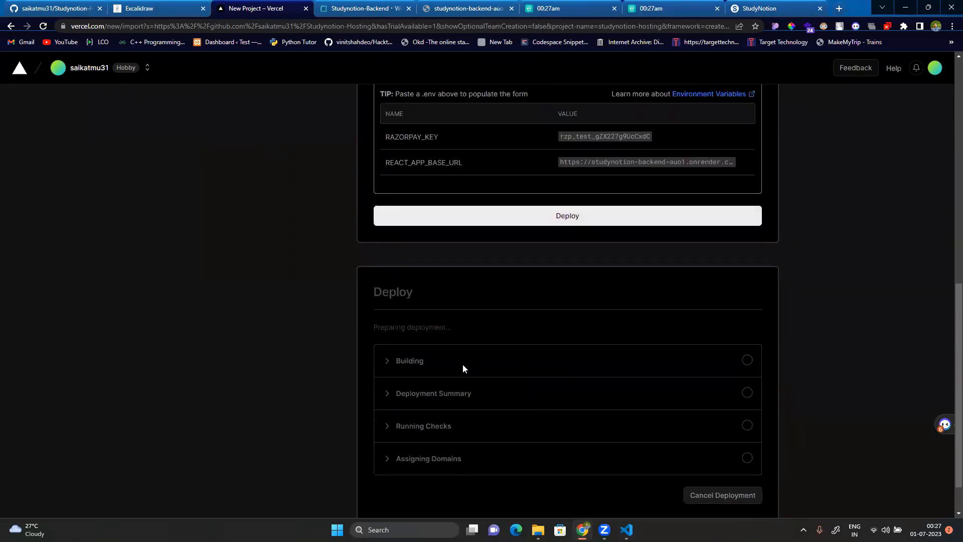
click(454, 218)
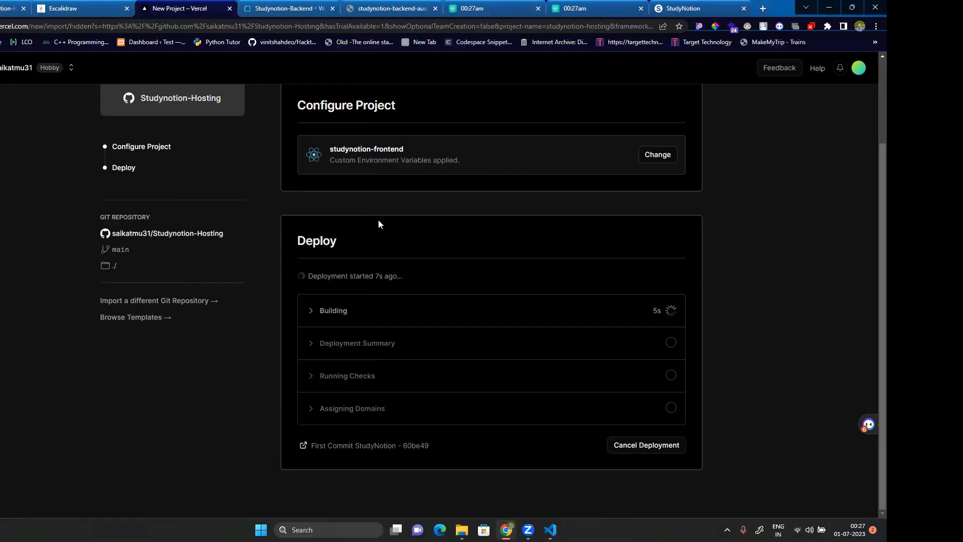
scroll(454, 220, up, 1)
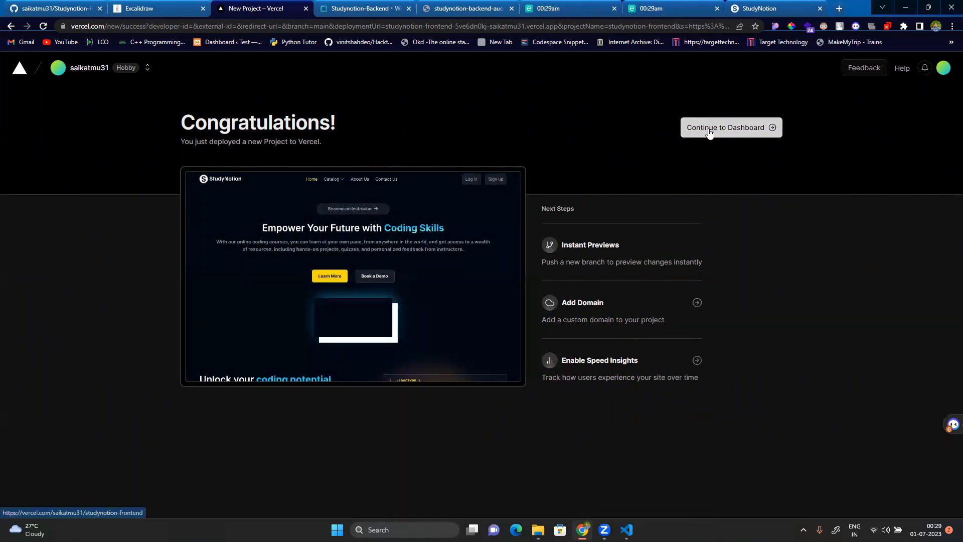
Open the deployed frontend site's login page and view the course categories in its catalog.
click(378, 253)
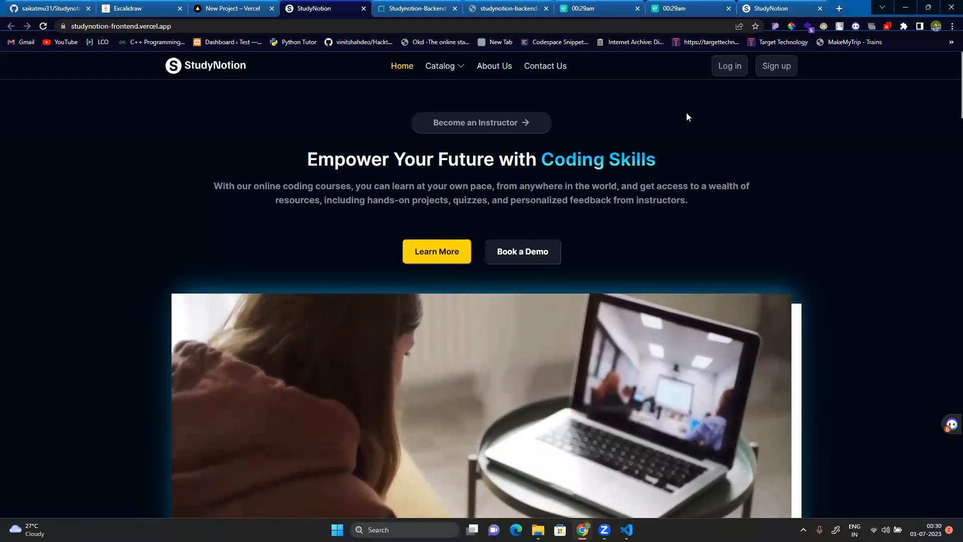
click(721, 71)
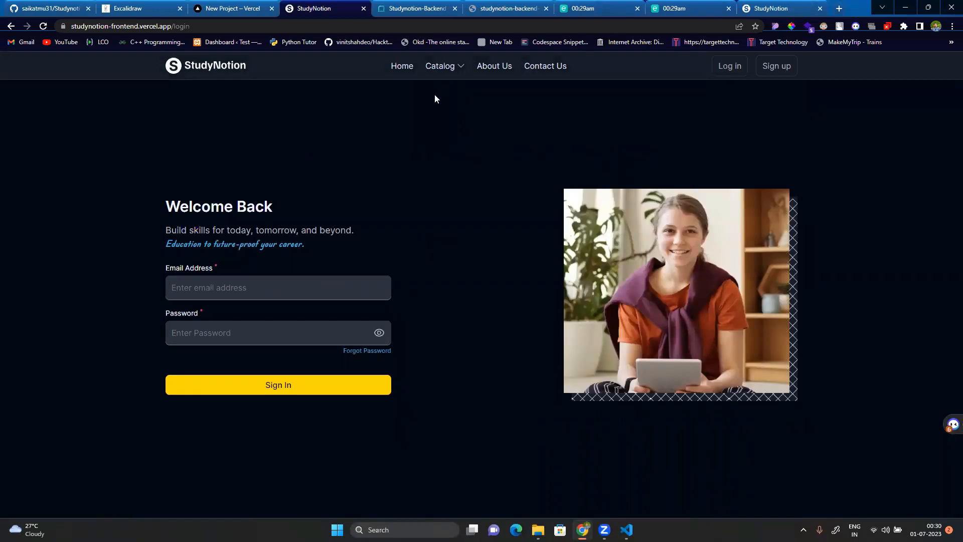
mouse_move(455, 70)
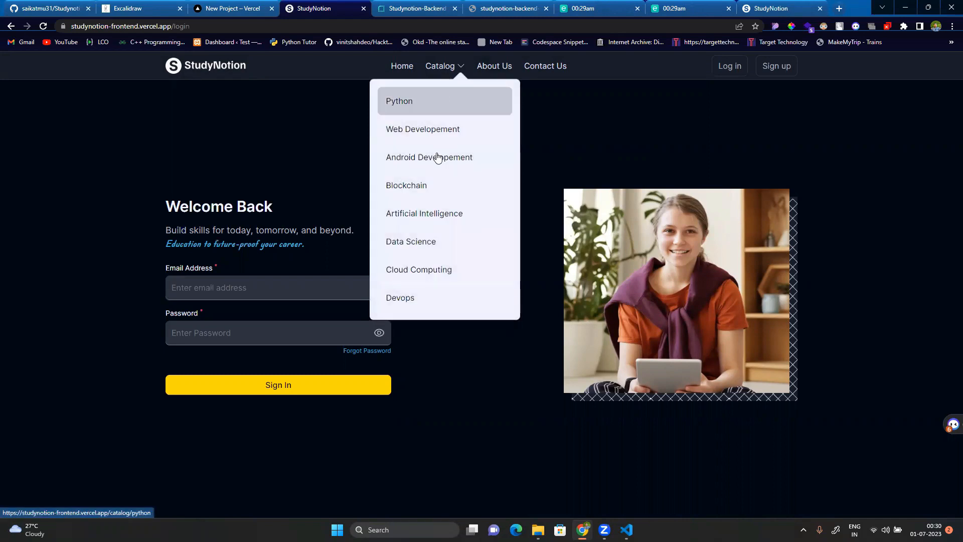
Try to sign in to the deployed StudyNotion site with the test account's email and password.
click(242, 287)
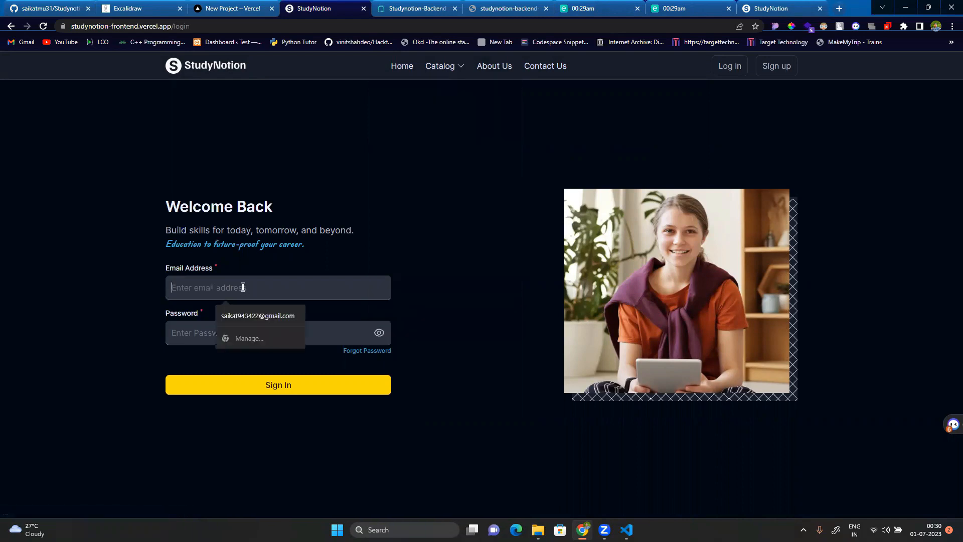
text(ra)
key(Down)
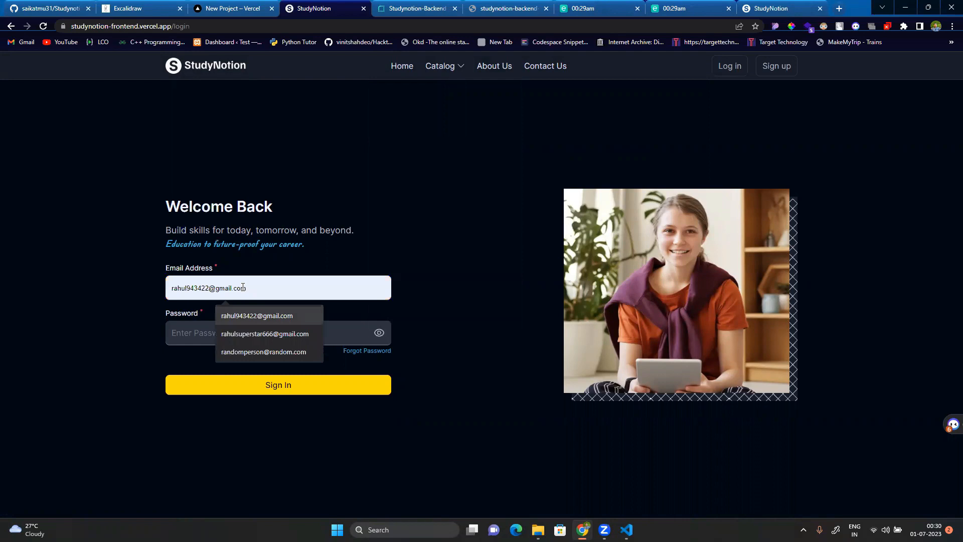
key(Return)
text(••)
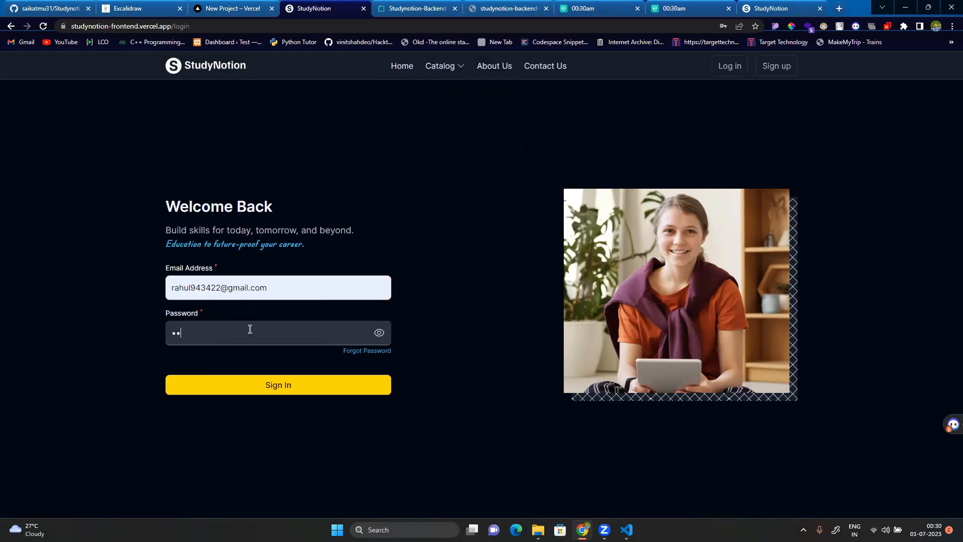
click(270, 384)
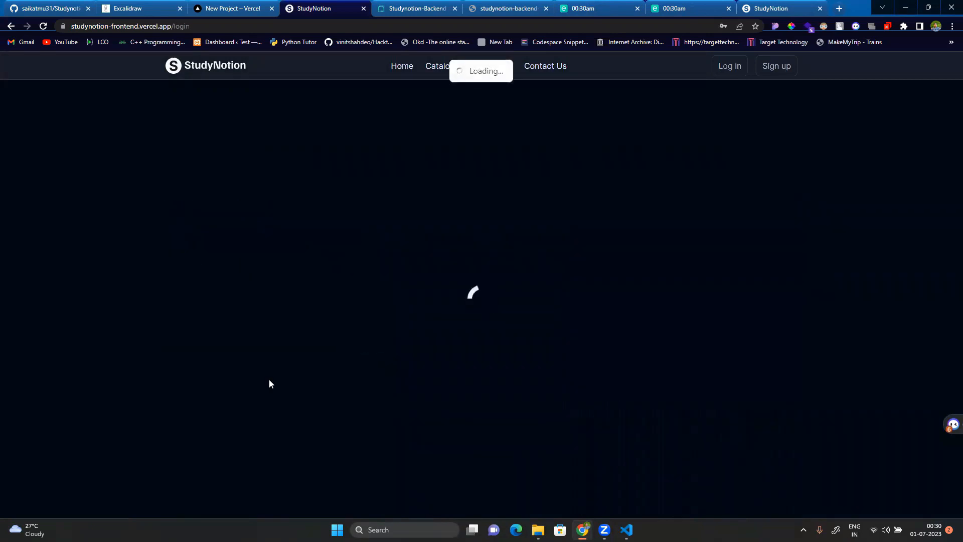
Sign in to StudyNotion with the test account's email and password, and dismiss the browser's offer to save the password.
click(202, 278)
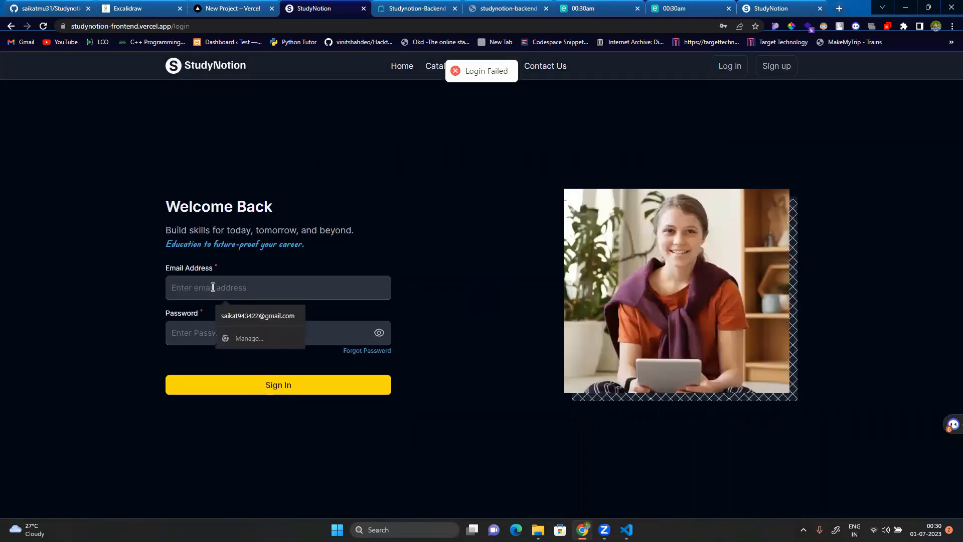
text(ra)
key(Down)
key(Return)
key(Tab)
text(••)
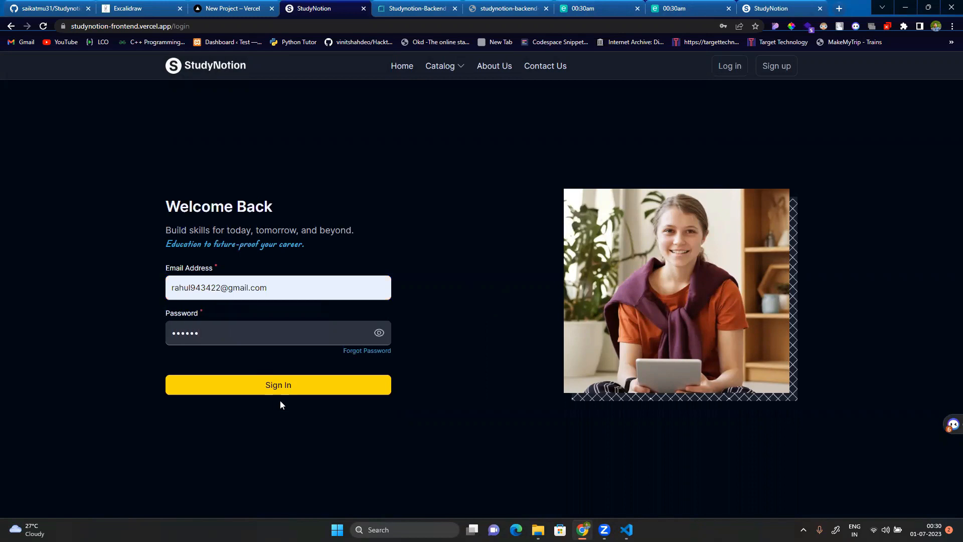
click(276, 387)
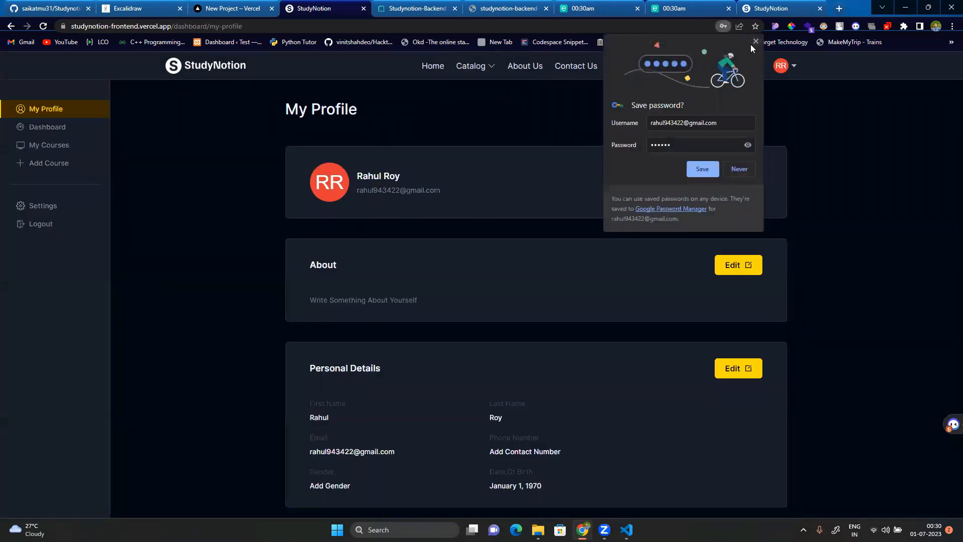
click(754, 43)
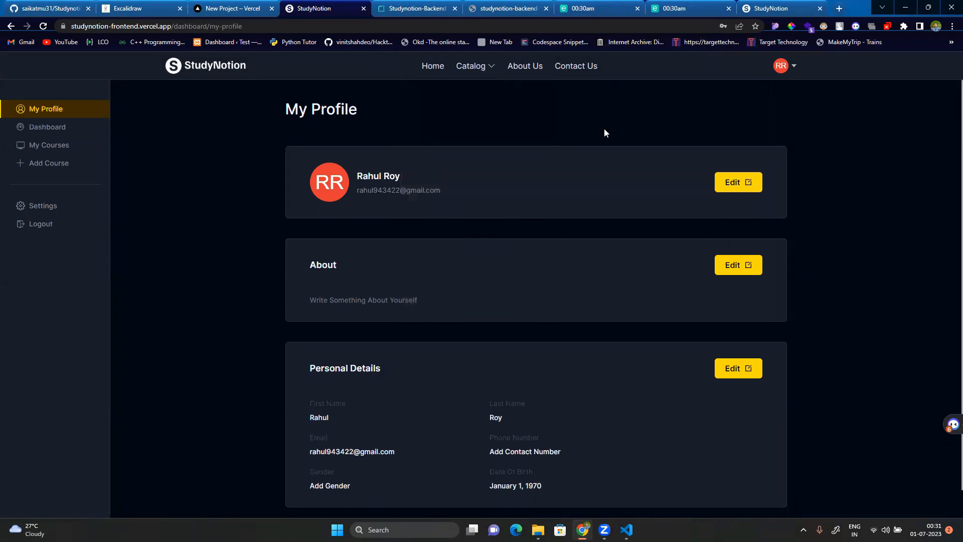
Check the Python catalog page and the home page of the deployed site.
mouse_move(472, 66)
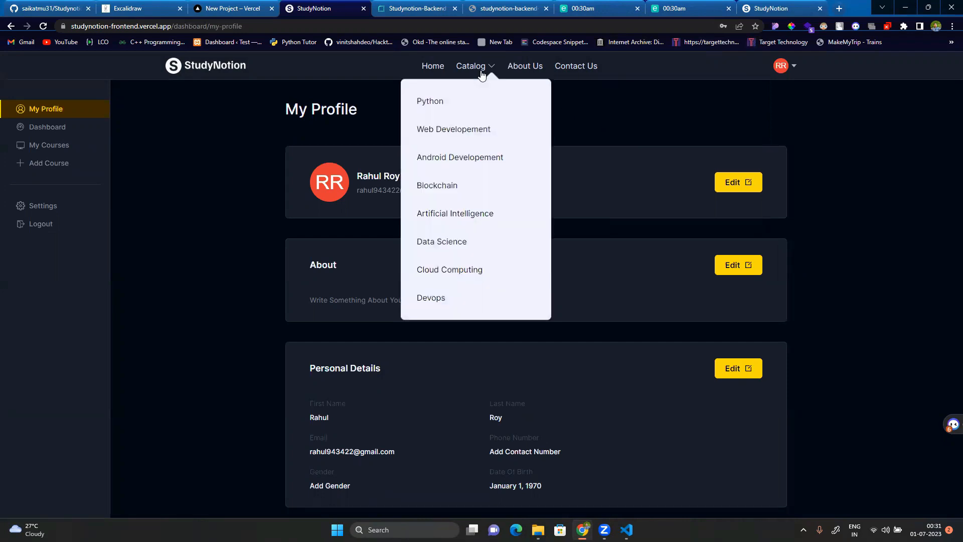
click(459, 98)
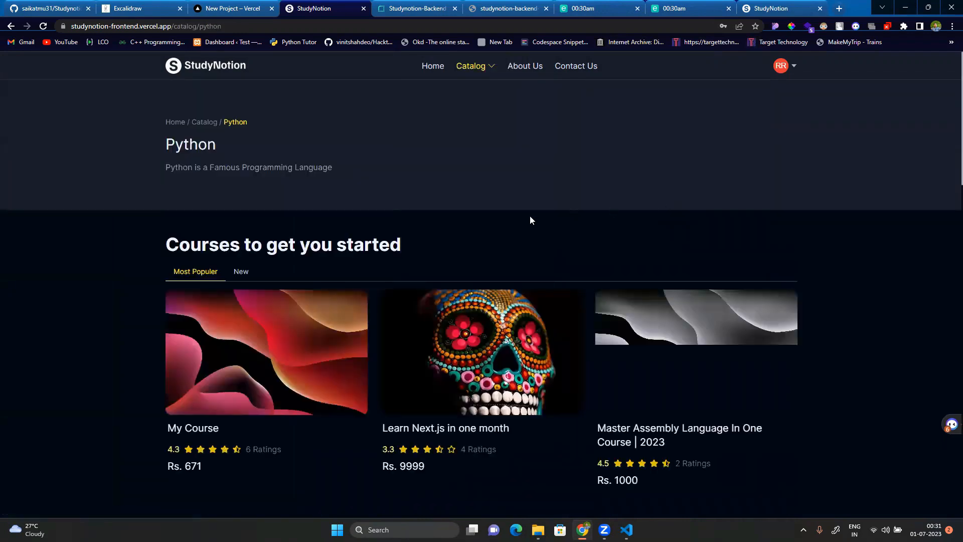
click(218, 77)
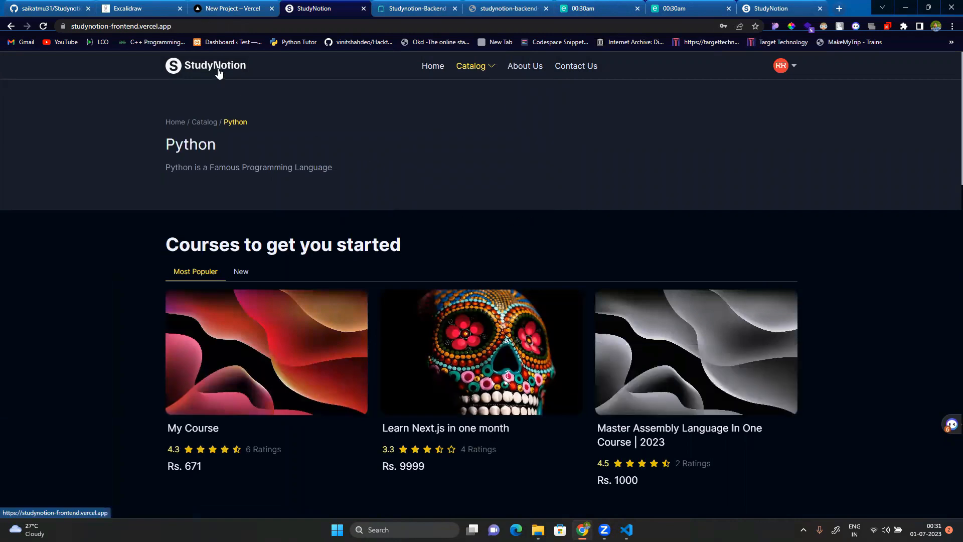
scroll(441, 237, down, 10)
scroll(442, 237, down, 6)
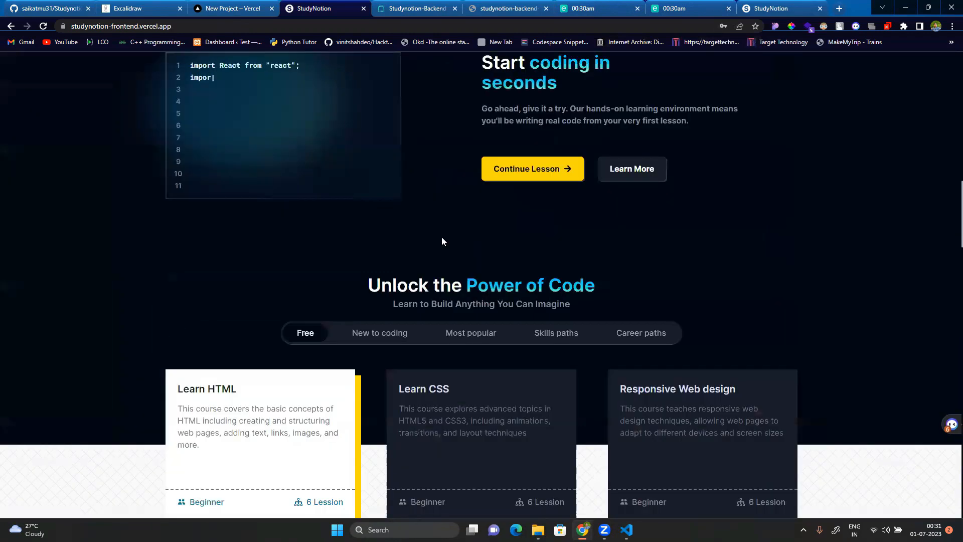
scroll(441, 237, up, 14)
Reload the deployed backend's page to check the server, and return to the frontend home page.
click(484, 6)
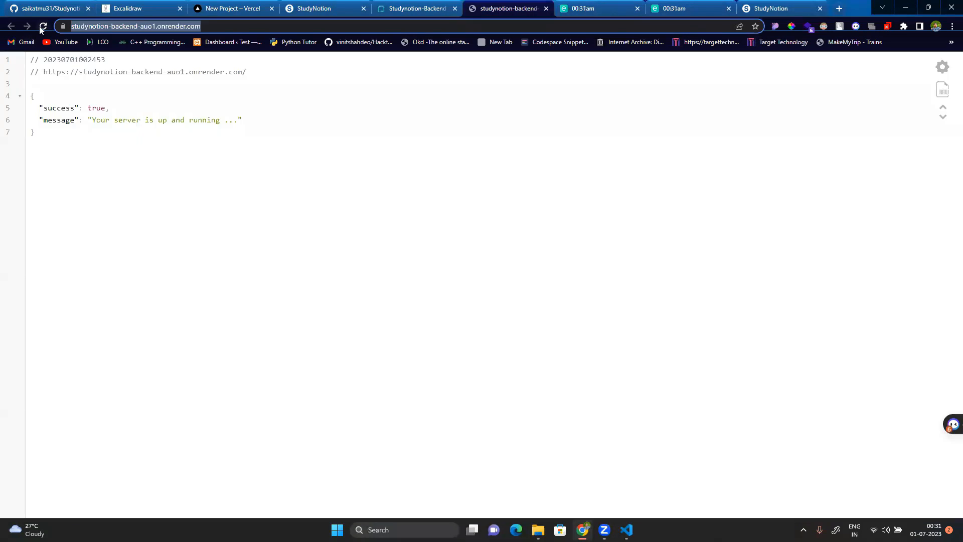
click(42, 26)
click(348, 8)
scroll(480, 133, up, 2)
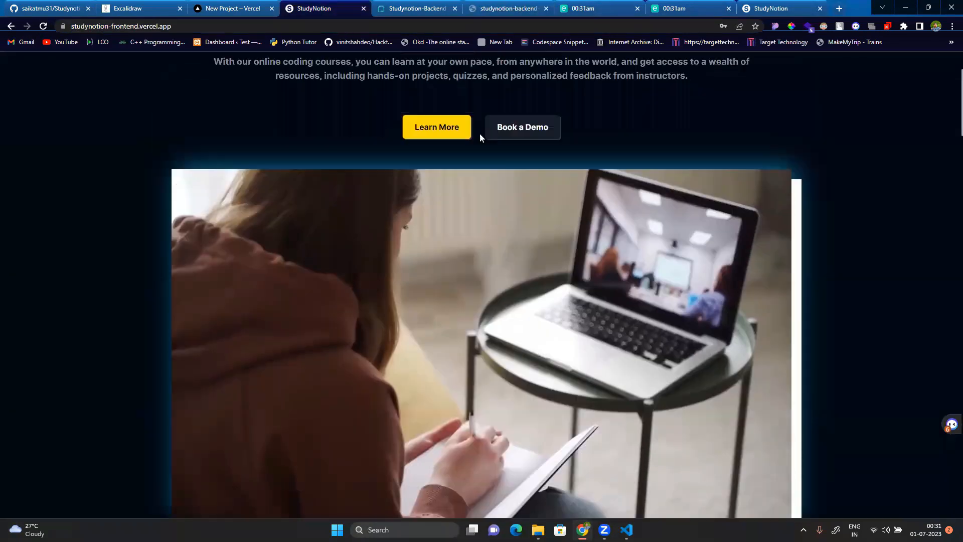
scroll(480, 134, up, 1)
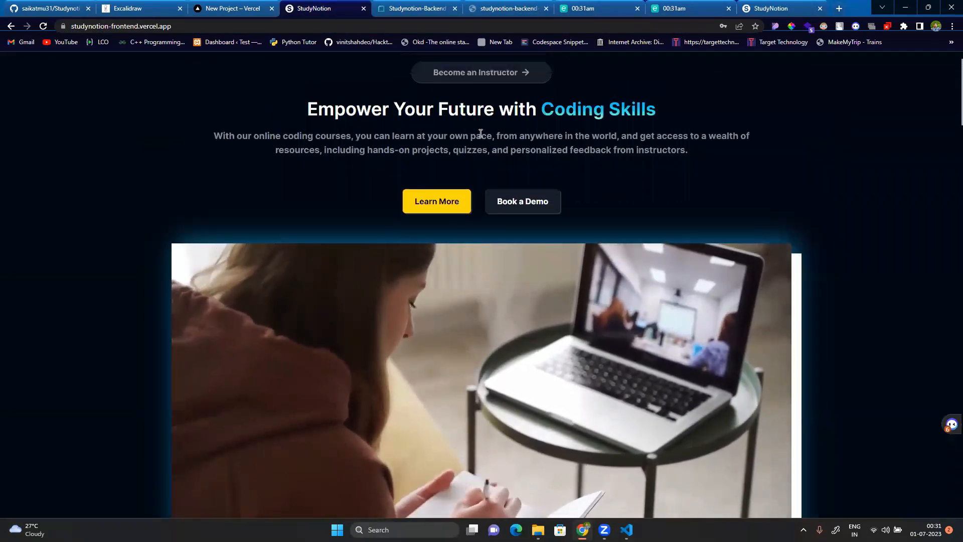